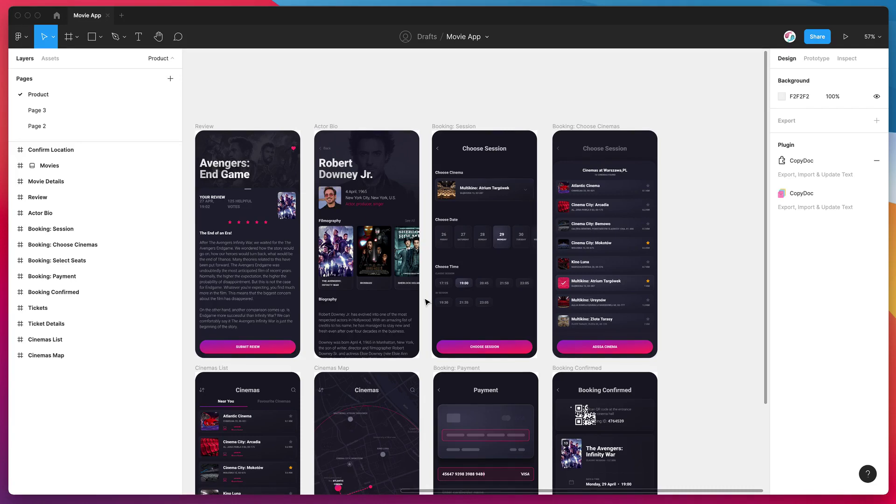
# Step: Pan the Movie App canvas right and down to view the Product page frames
pyautogui.hscroll(2, 426, 302)
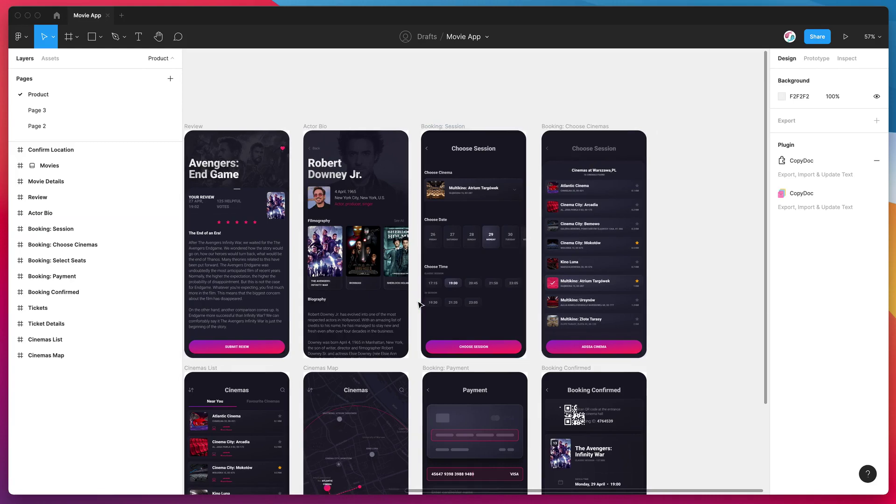
pyautogui.scroll(-2, 417, 304)
pyautogui.hscroll(2, 416, 304)
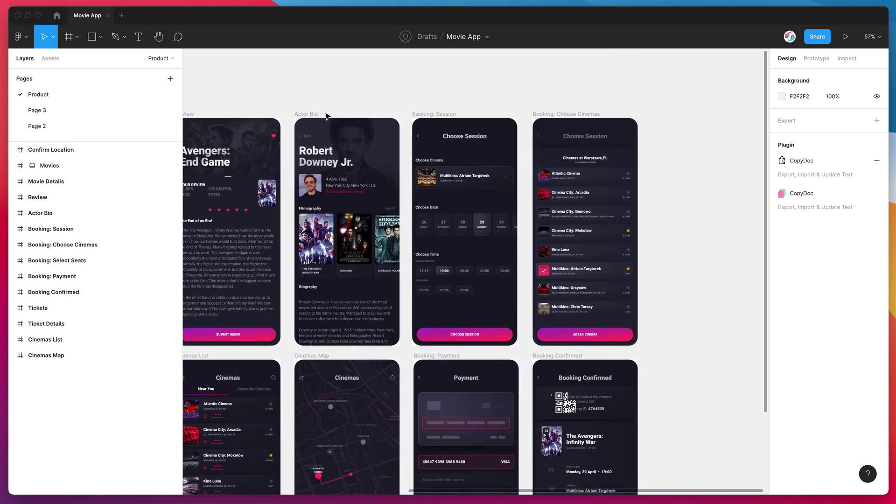
pyautogui.click(57, 17)
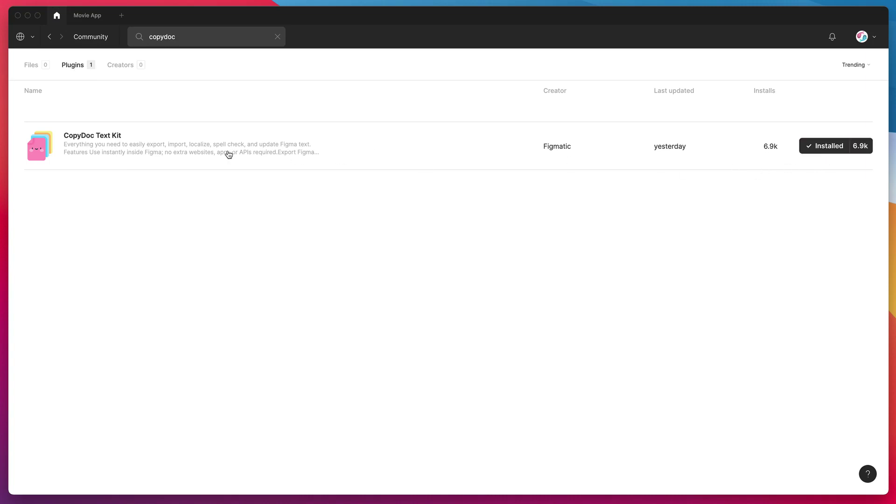
# Step: Back in the Movie App file, run CopyDoc Text Kit from Plugins and move its window aside
pyautogui.click(83, 16)
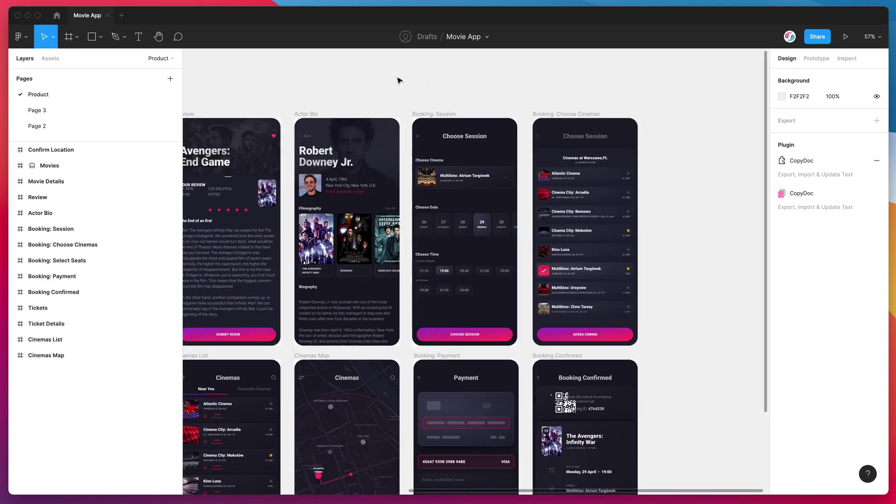
pyautogui.rightClick(399, 80)
pyautogui.moveTo(422, 107)
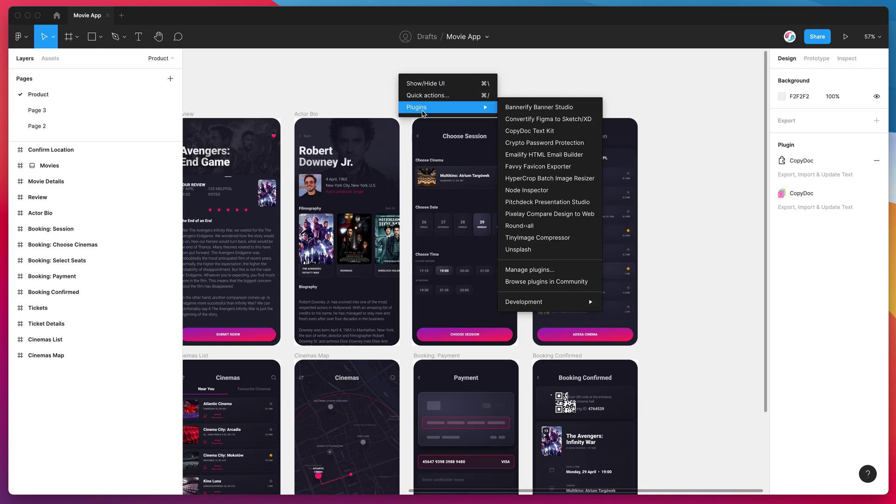
pyautogui.click(527, 131)
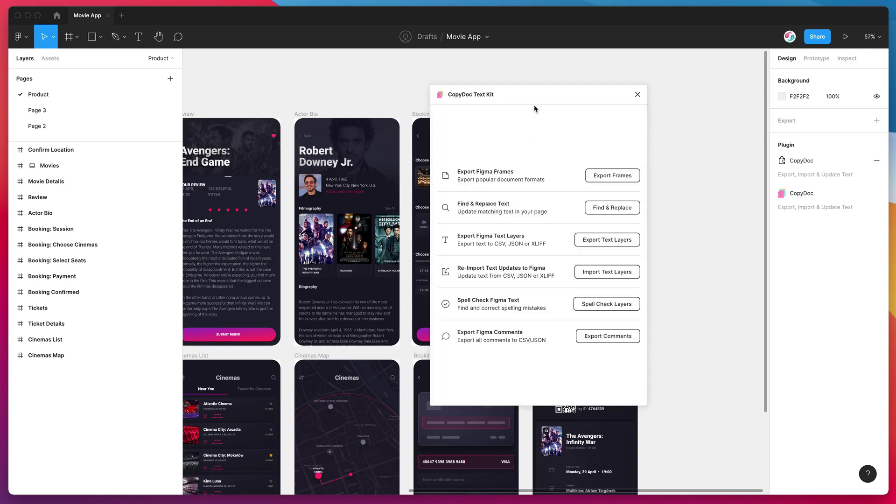
pyautogui.moveTo(533, 101); pyautogui.dragTo(628, 84)
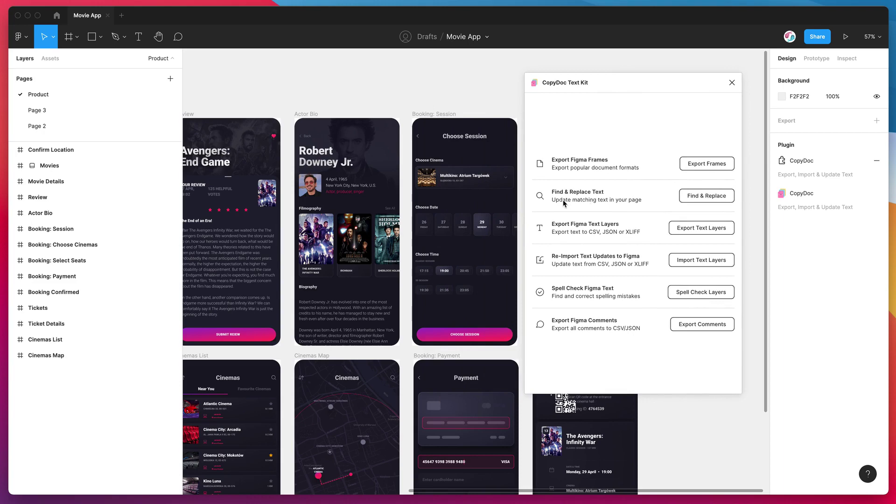
# Step: Open CopyDoc's Find & Replace Text tool and enter 'Avengers' as the text to find
pyautogui.click(702, 199)
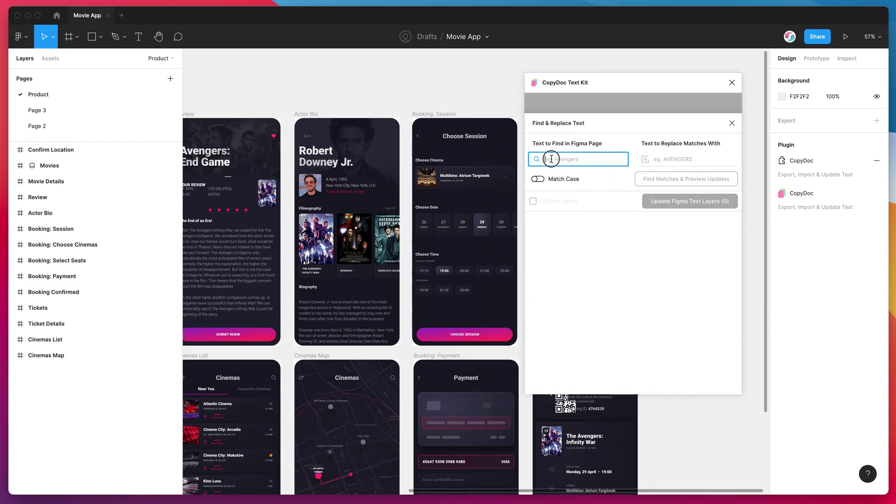
pyautogui.click(661, 159)
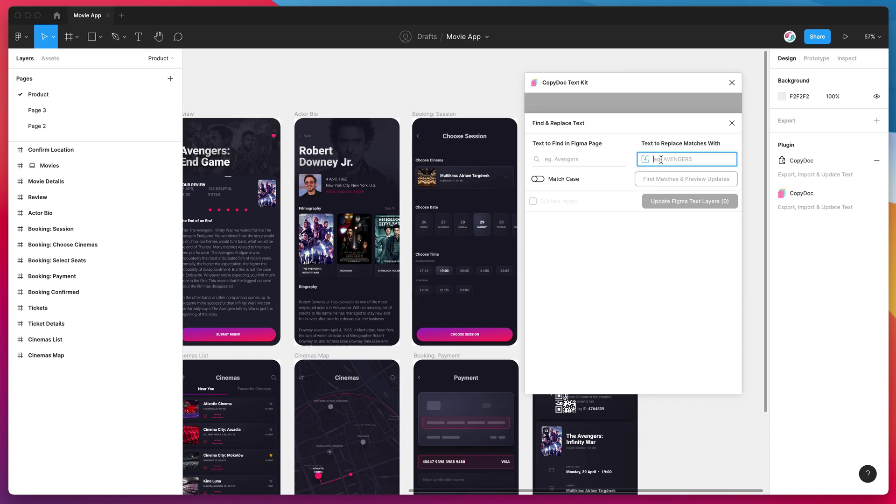
pyautogui.click(570, 160)
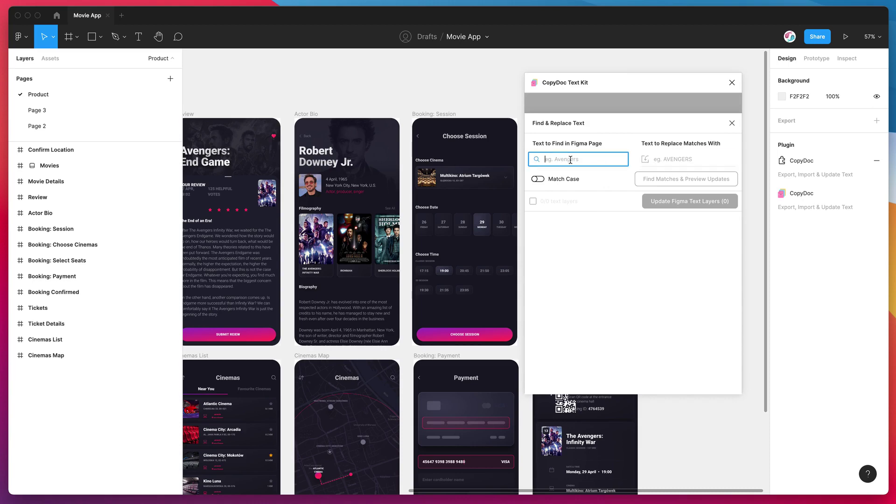
pyautogui.click(561, 159)
pyautogui.write('Avengers')
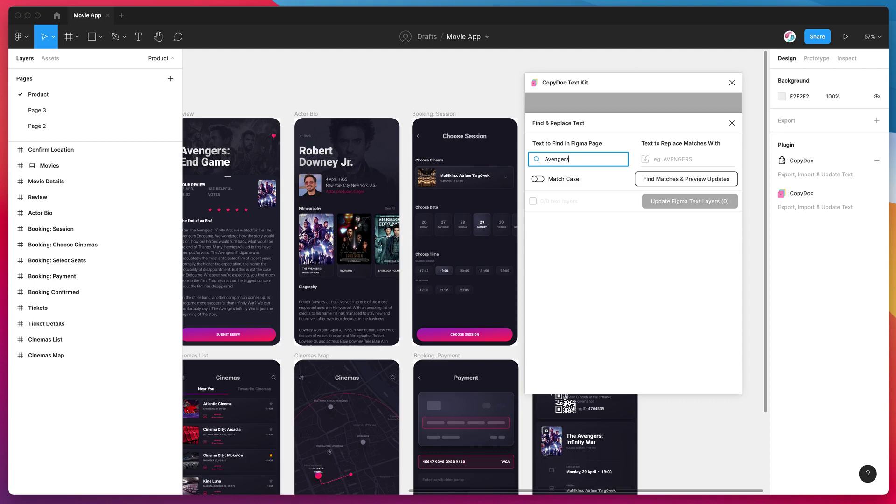
# Step: Enter 'AVENGERS' as the replacement text, leaving Match Case off
pyautogui.hscroll(-5, 297, 160)
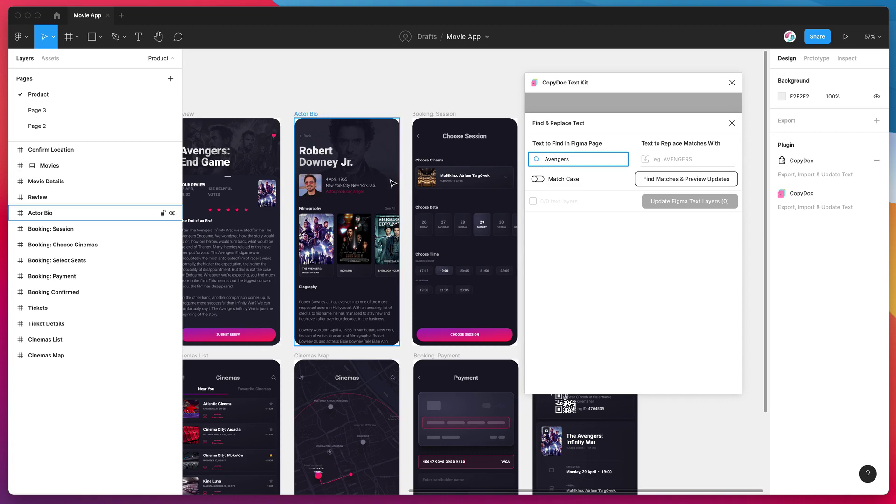
pyautogui.hscroll(-1, 296, 159)
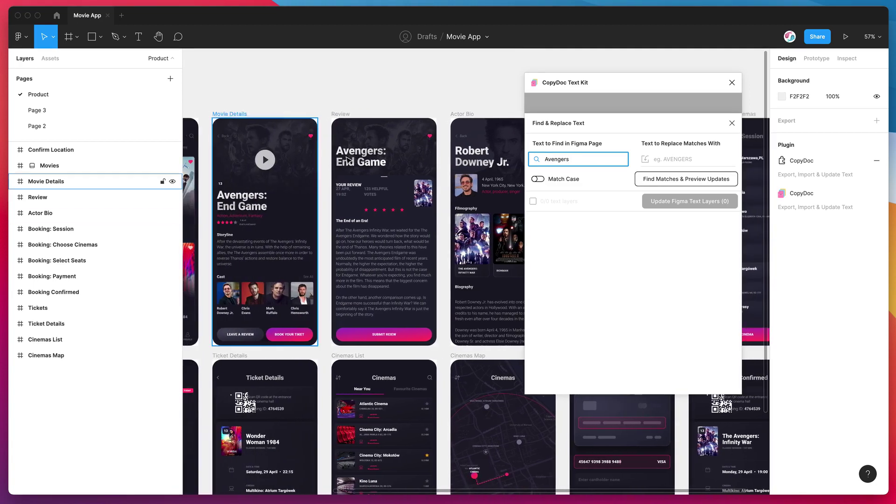
pyautogui.click(670, 159)
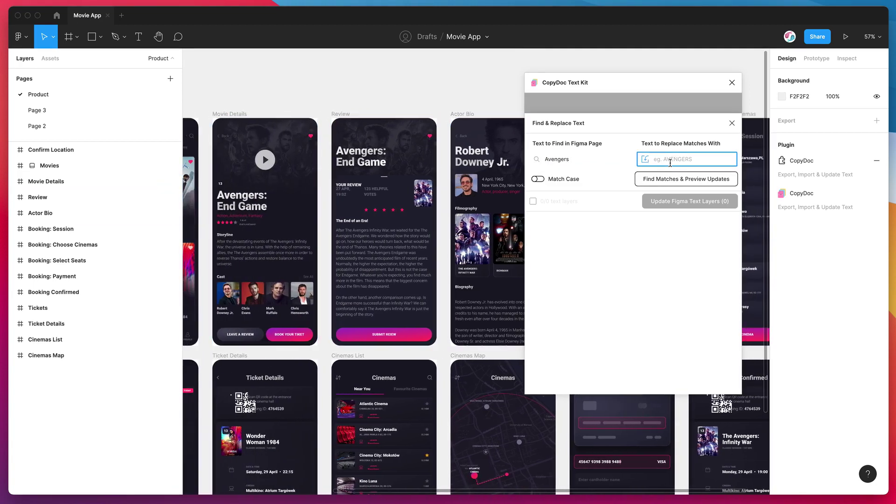
pyautogui.write('AVENGERS')
# Step: Find matches and scroll through the 8/8 text layers where Avengers becomes AVENGERS
pyautogui.click(693, 185)
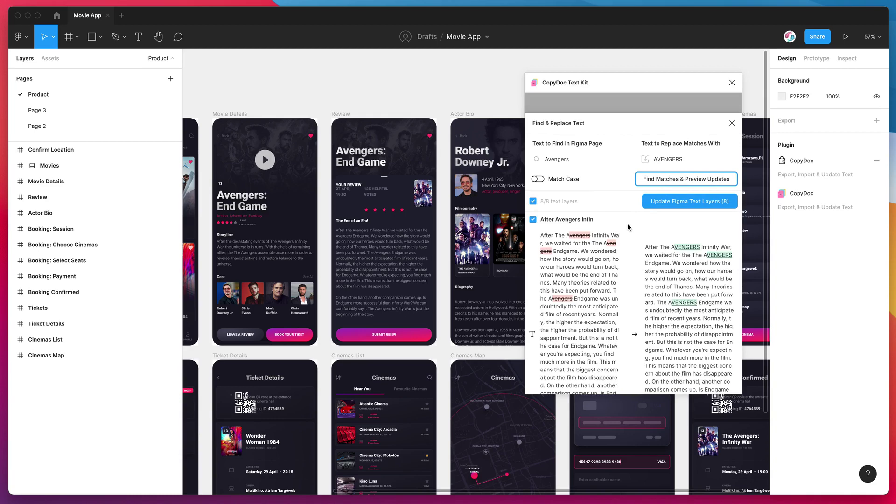
pyautogui.scroll(-3, 626, 246)
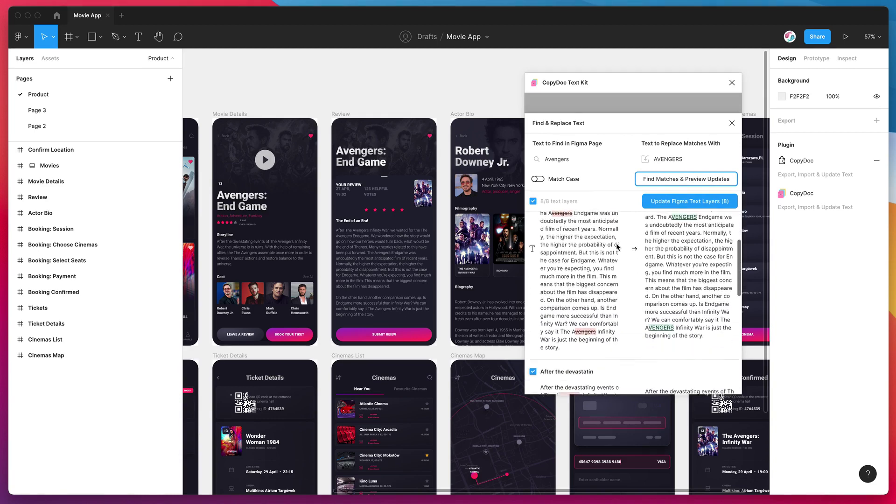
pyautogui.scroll(2, 617, 247)
pyautogui.scroll(3, 612, 249)
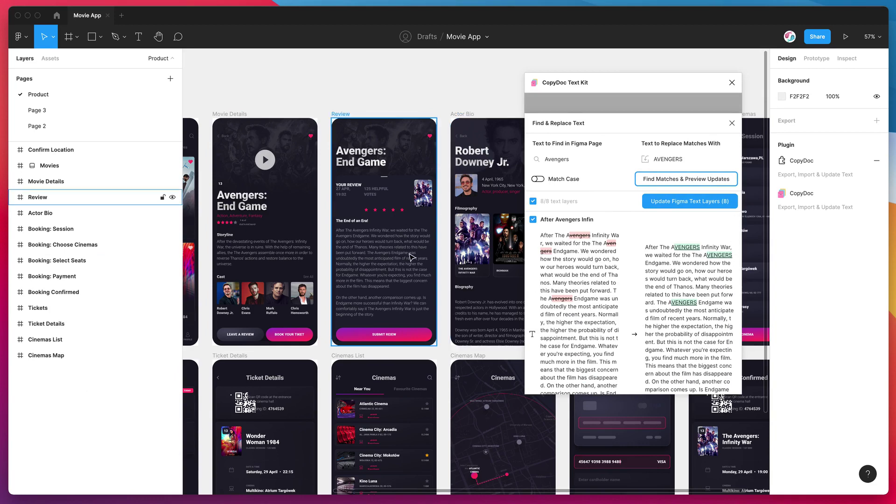
pyautogui.scroll(-1, 578, 288)
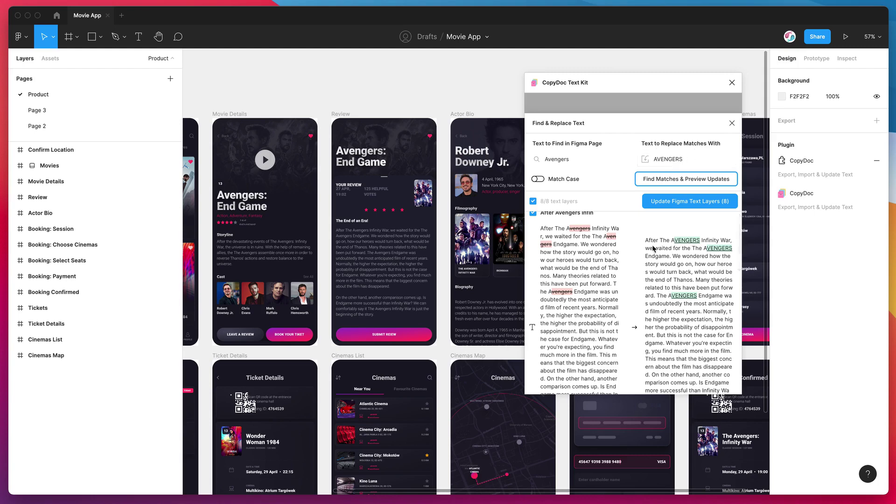
pyautogui.scroll(-5, 630, 272)
pyautogui.scroll(-10, 630, 272)
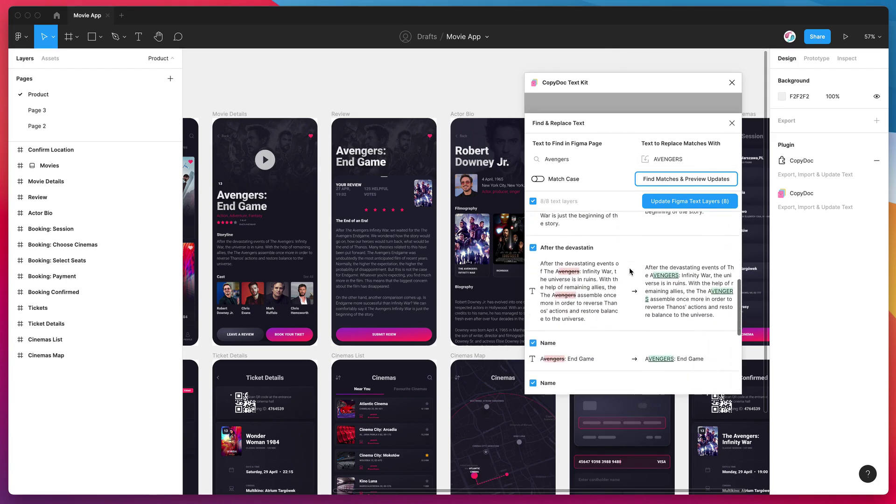
pyautogui.scroll(-5, 630, 272)
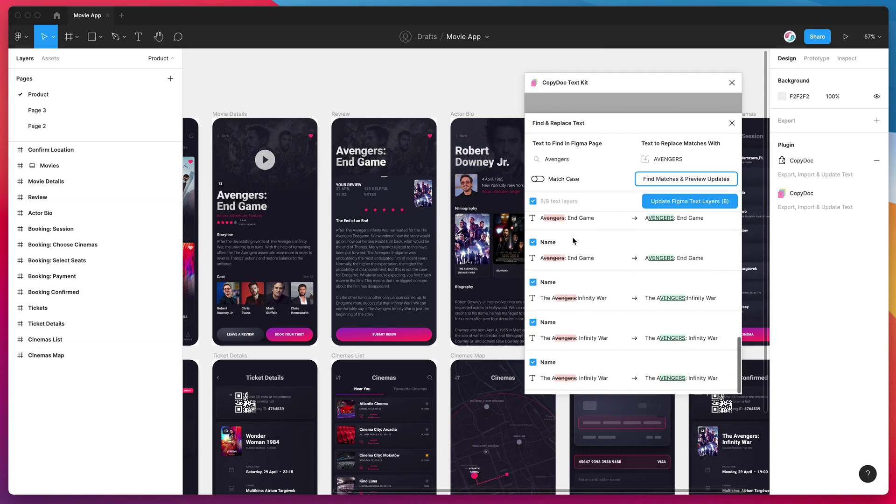
pyautogui.hscroll(3, 466, 233)
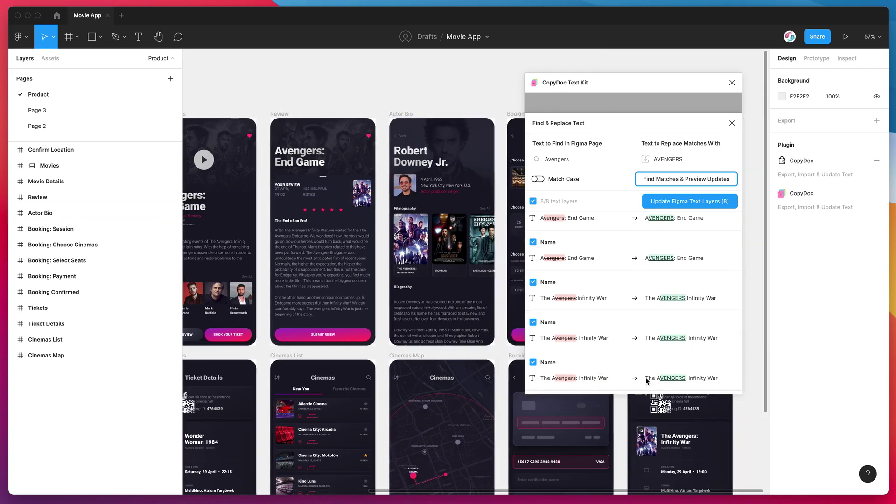
pyautogui.scroll(1, 630, 314)
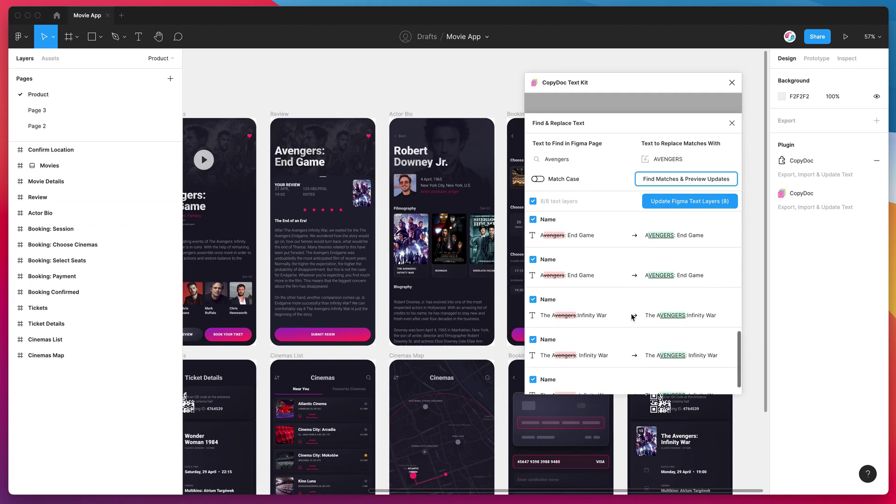
pyautogui.scroll(-1, 628, 314)
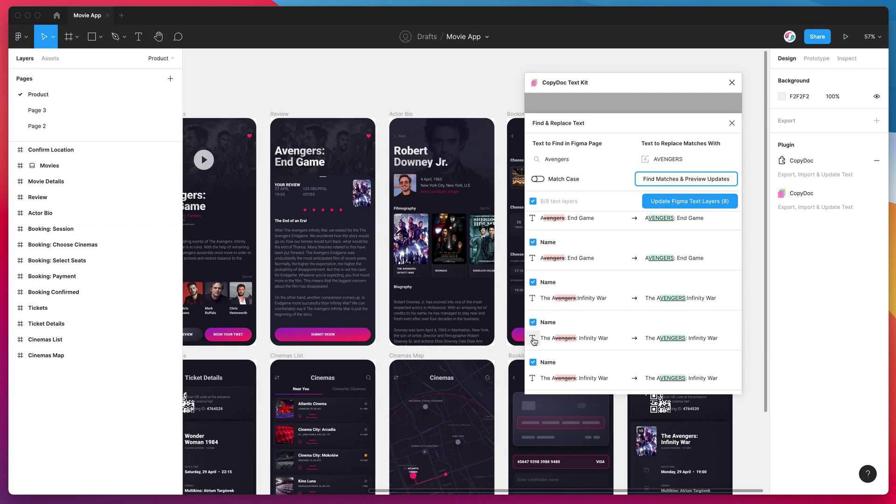
# Step: Jump to the Booking Confirmed Infinity War title, then centre the Movies screen's Avengers: End Game title
pyautogui.click(534, 303)
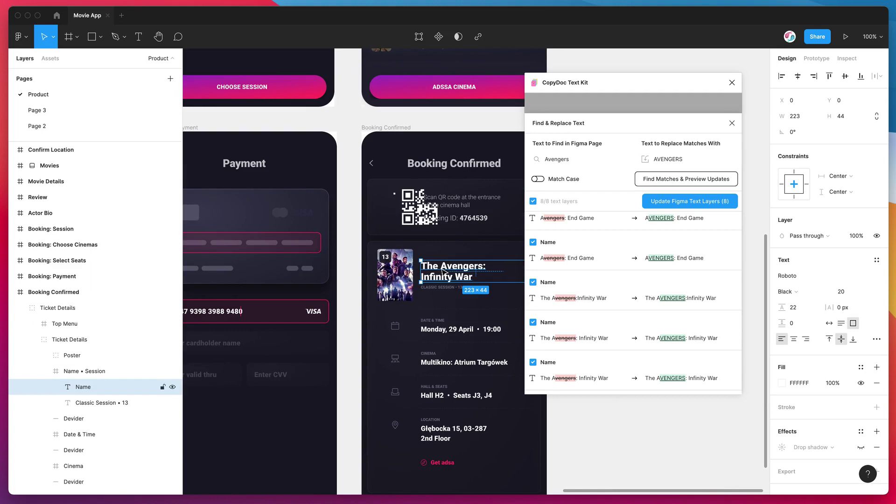
pyautogui.click(538, 258)
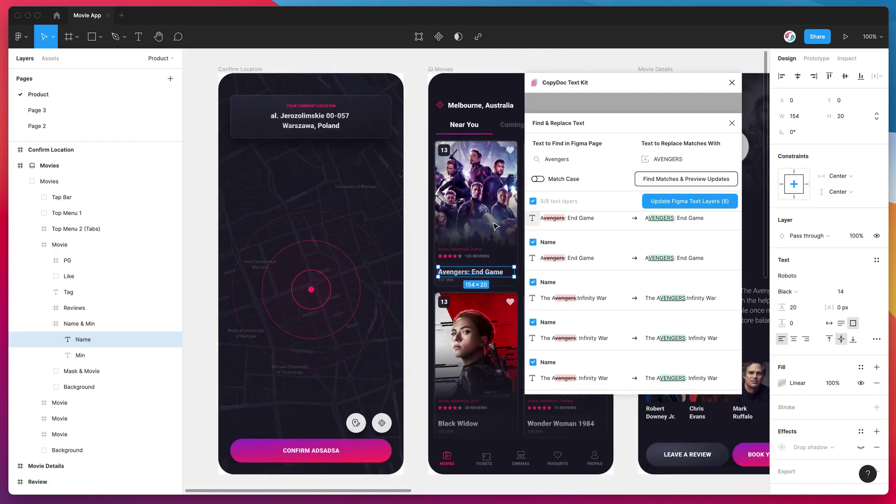
pyautogui.hscroll(5, 486, 227)
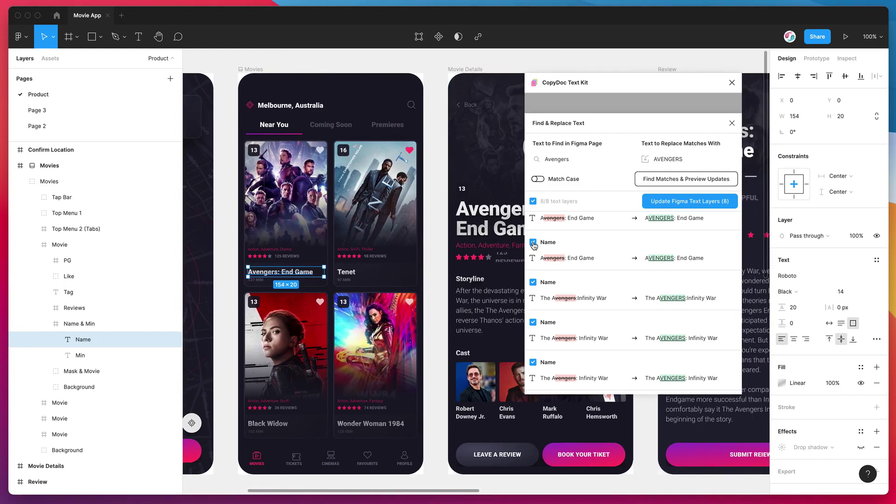
pyautogui.click(537, 258)
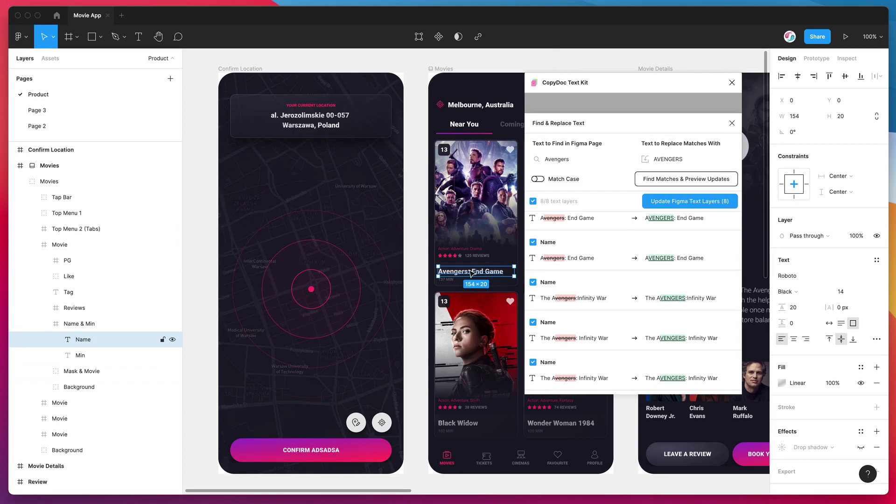
# Step: Uncheck the second 'Name' result so the Update button shows 7 layers
pyautogui.click(534, 243)
pyautogui.hscroll(5, 478, 274)
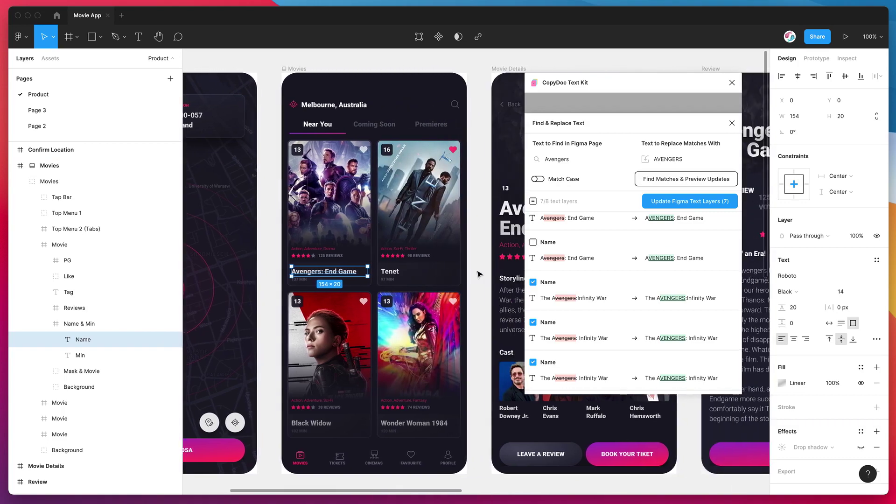
pyautogui.scroll(-3, 478, 274)
pyautogui.hscroll(4, 476, 263)
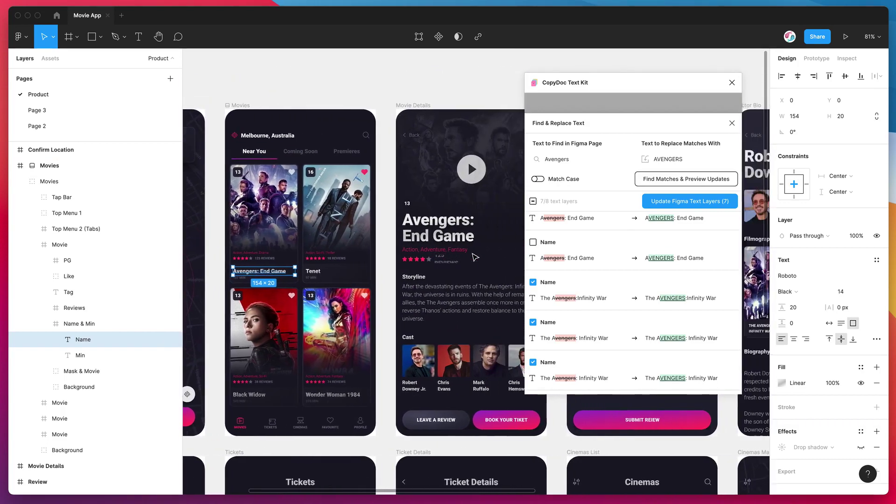
pyautogui.hscroll(1, 475, 257)
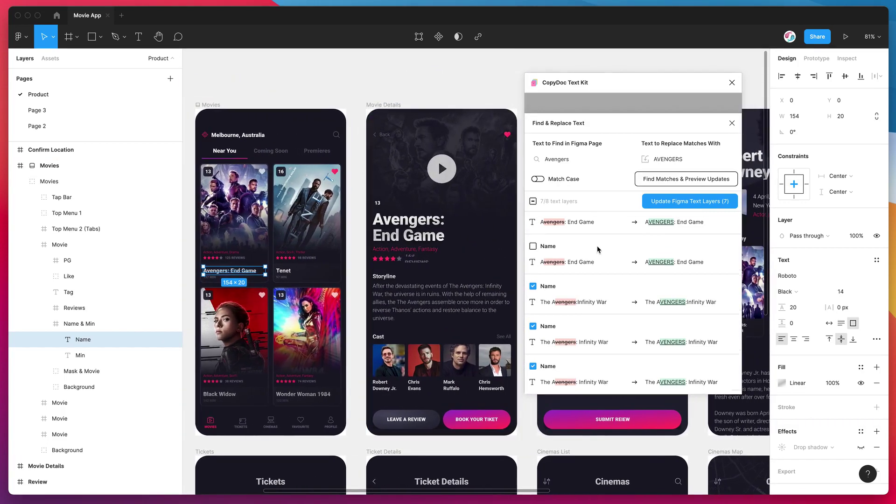
pyautogui.scroll(1, 602, 248)
pyautogui.scroll(6, 602, 249)
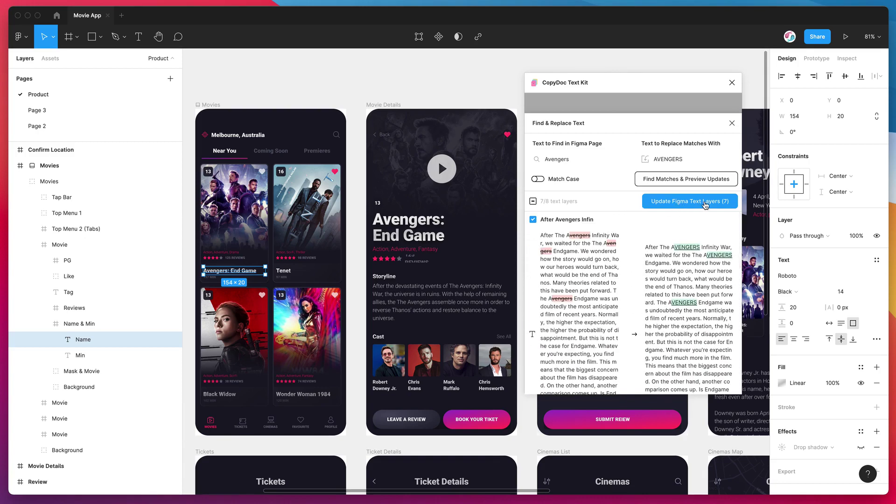
# Step: Update the 7 checked text layers to AVENGERS and scroll through the results
pyautogui.click(675, 204)
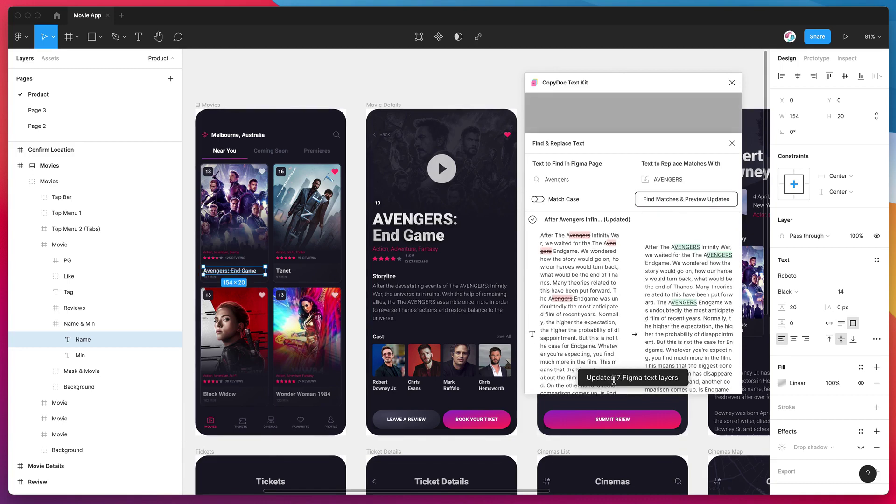
pyautogui.scroll(-2, 626, 302)
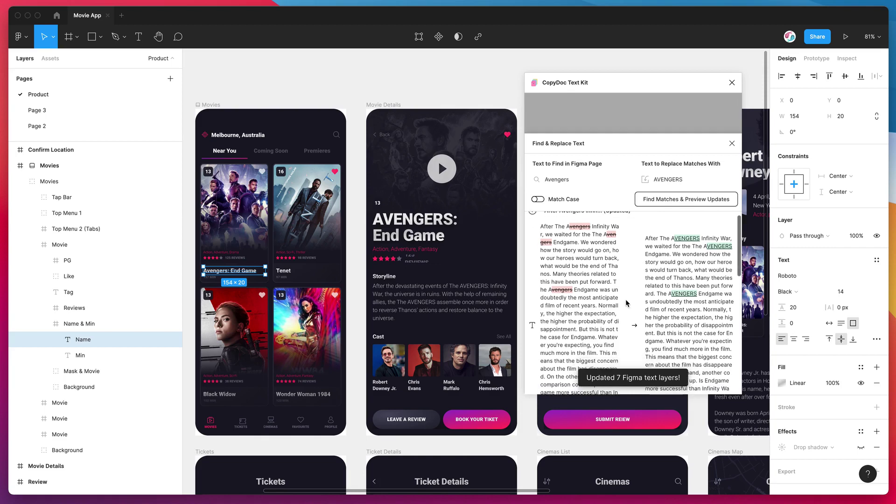
pyautogui.scroll(2, 626, 280)
pyautogui.scroll(-10, 541, 233)
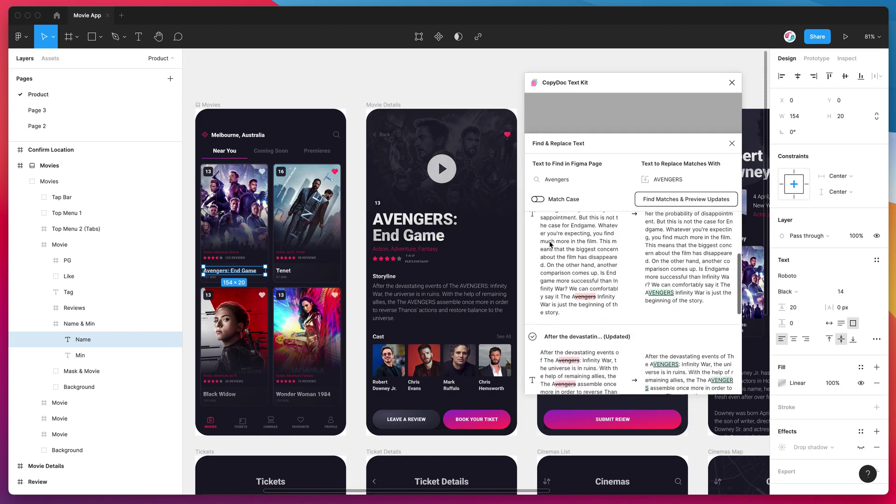
pyautogui.scroll(-2, 551, 245)
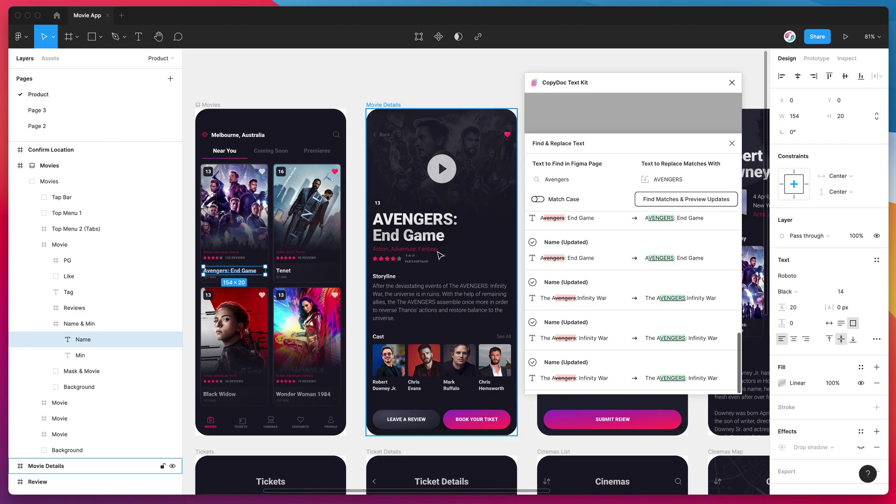
pyautogui.hscroll(5, 453, 254)
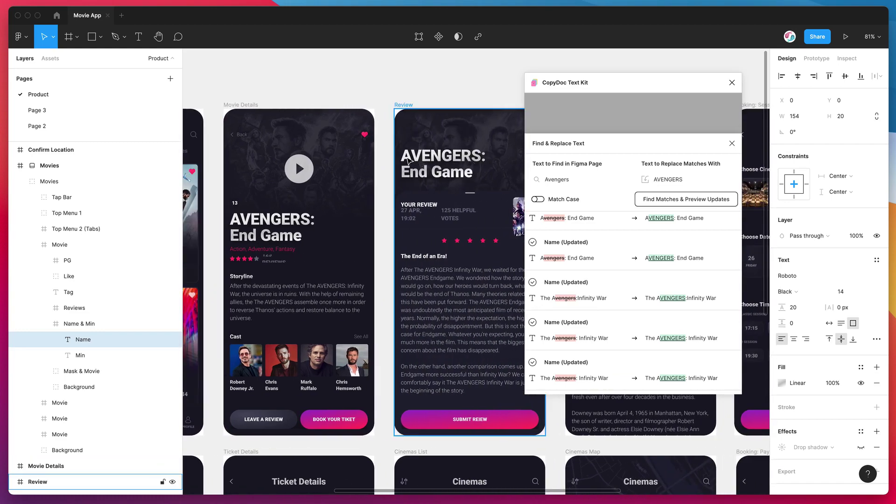
pyautogui.hscroll(-3, 288, 225)
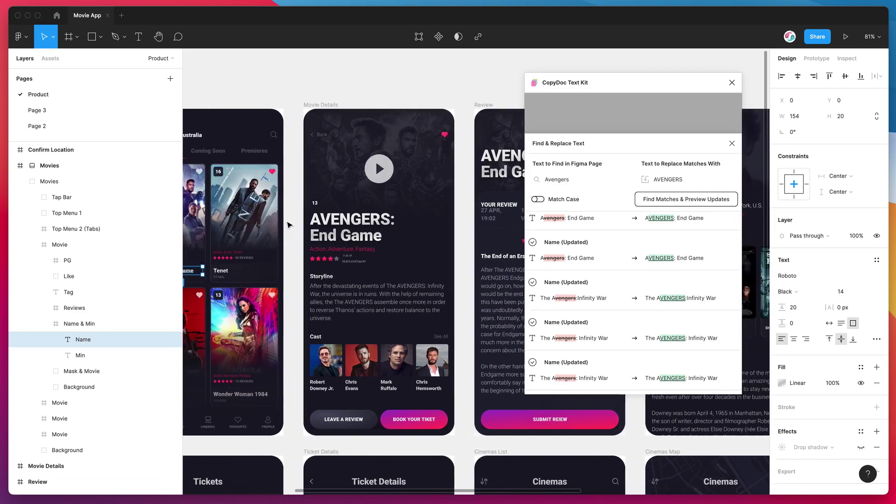
pyautogui.hscroll(-4, 288, 225)
pyautogui.click(273, 270)
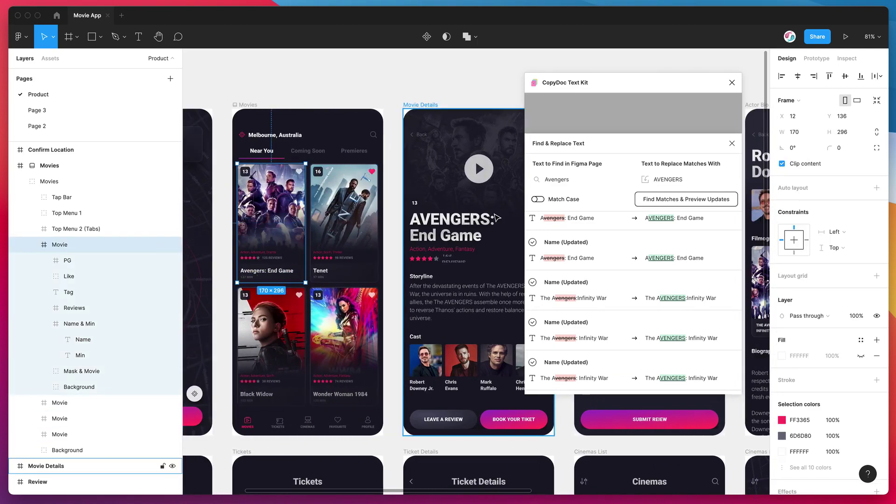
pyautogui.hscroll(1, 496, 217)
pyautogui.click(376, 89)
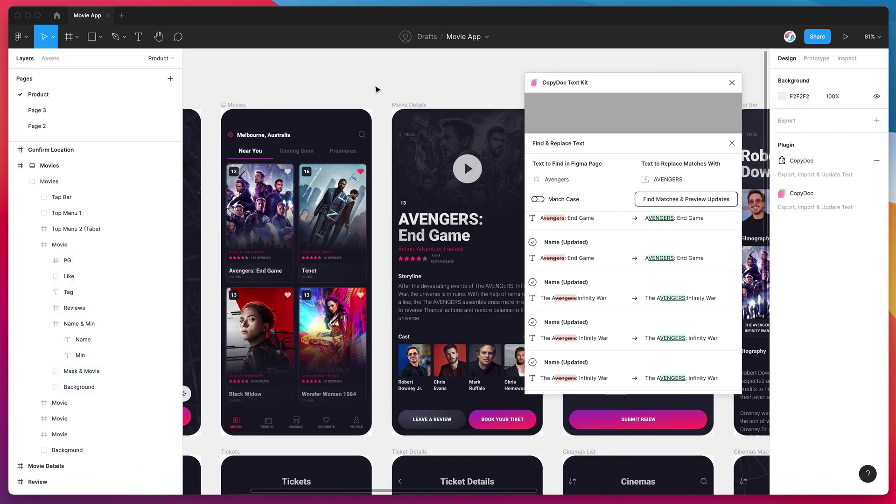
pyautogui.hscroll(3, 376, 90)
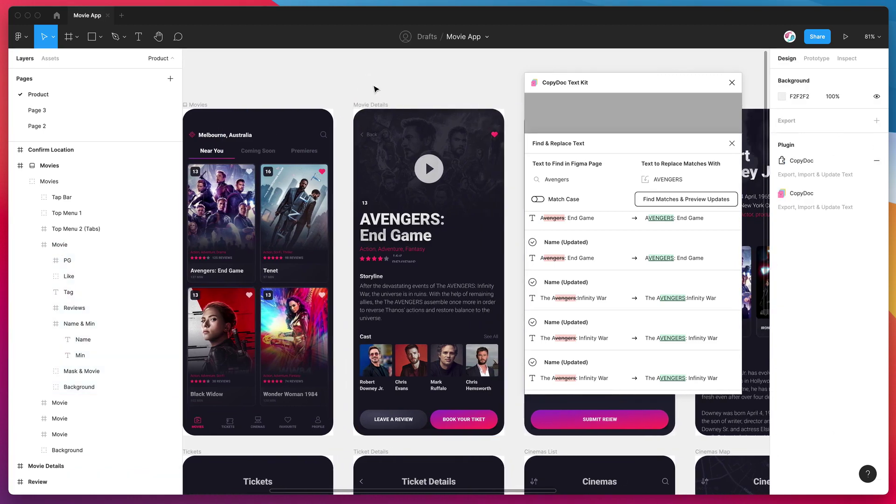
# Step: Undo the update and check the Movie Details and Review frames read 'Avengers' again
pyautogui.press('super+z')
pyautogui.press('super+z')
pyautogui.press('super+z')
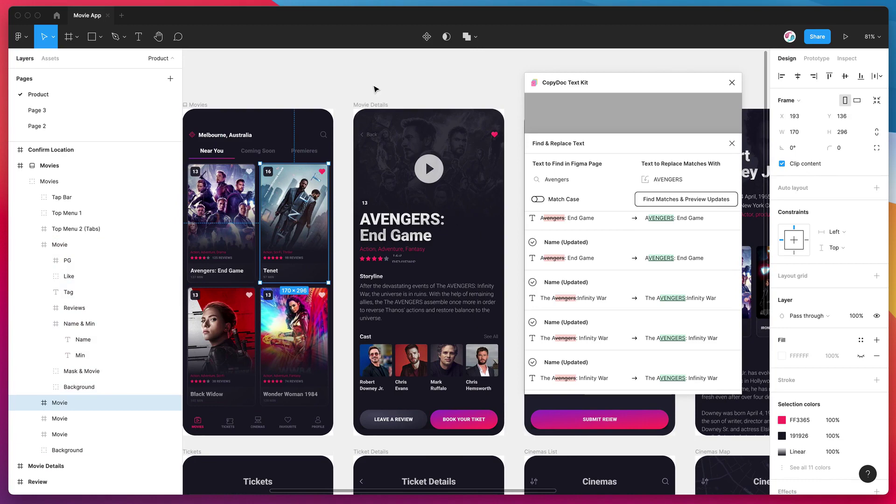
pyautogui.click(371, 105)
pyautogui.hscroll(10, 263, 229)
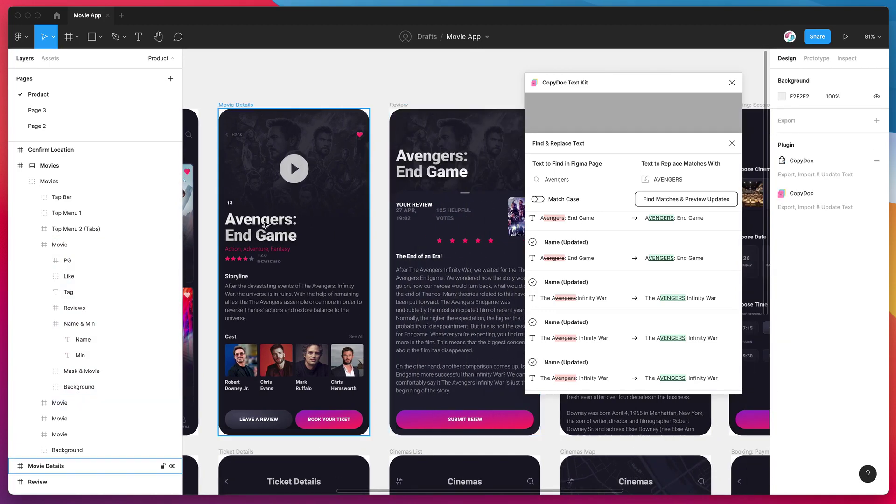
pyautogui.click(434, 154)
pyautogui.click(385, 250)
pyautogui.scroll(1, 383, 247)
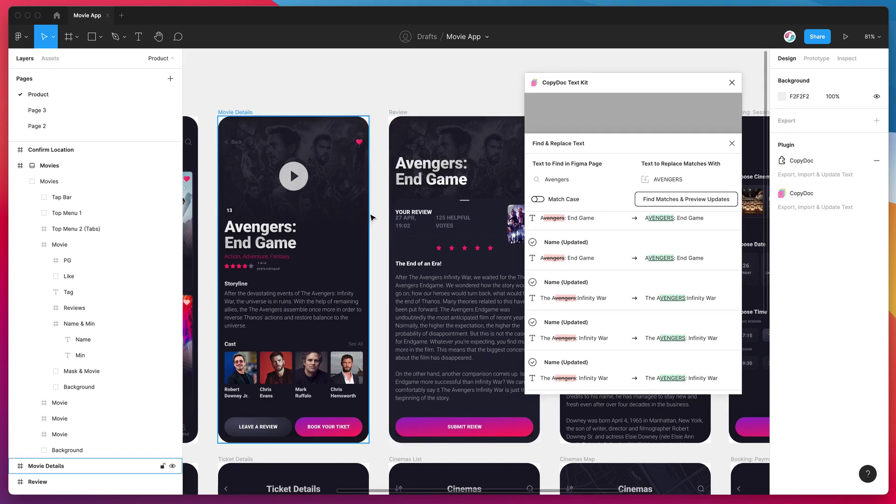
pyautogui.scroll(5, 670, 240)
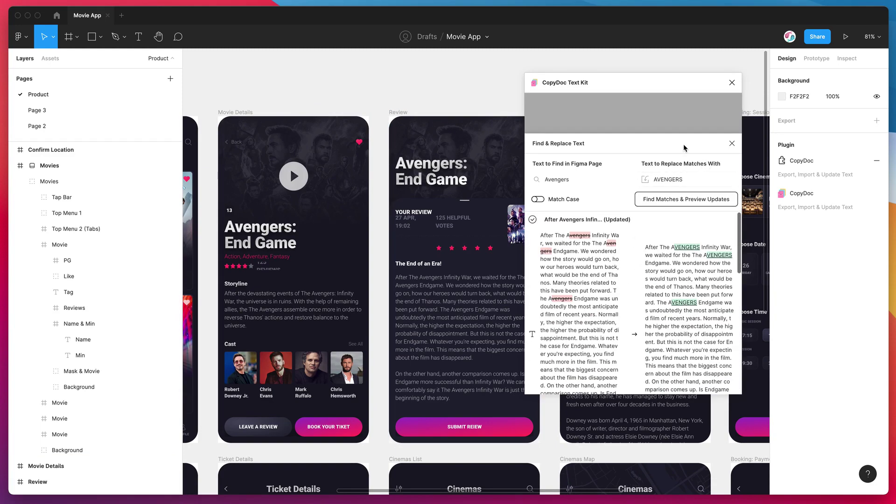
# Step: Reopen a fresh Find & Replace panel from CopyDoc's tool list, nudging the window
pyautogui.click(732, 144)
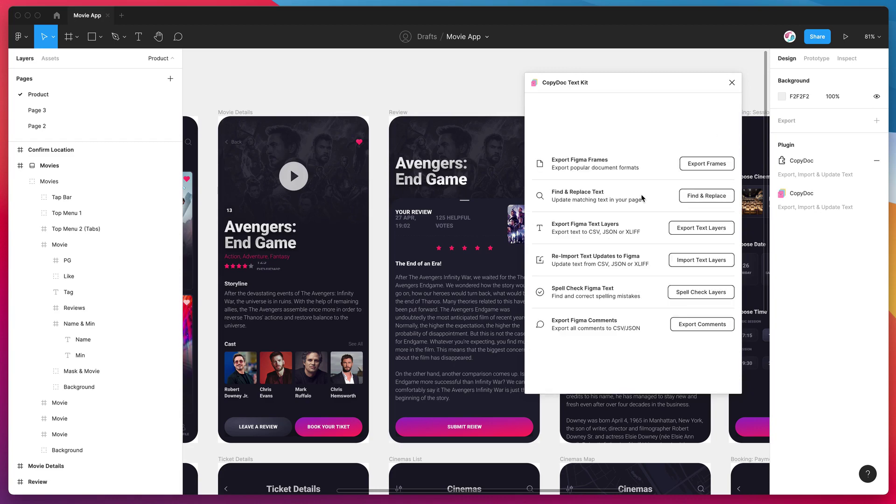
pyautogui.click(704, 197)
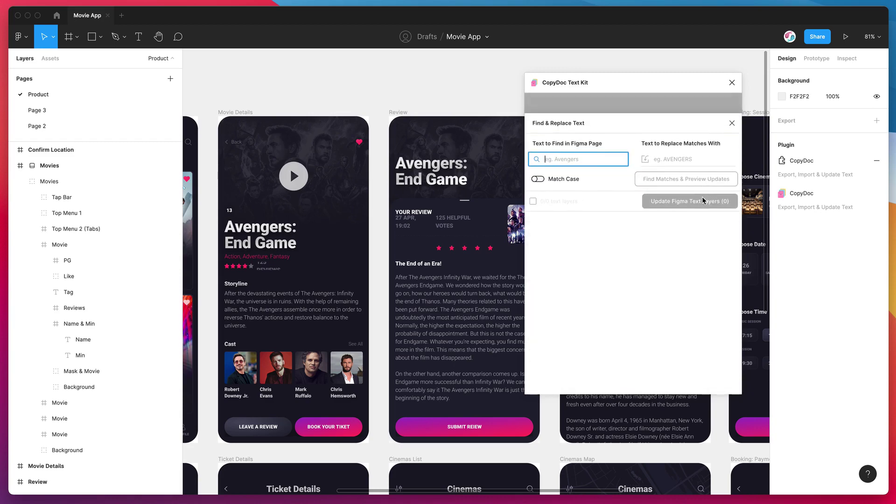
pyautogui.moveTo(613, 84); pyautogui.dragTo(621, 92)
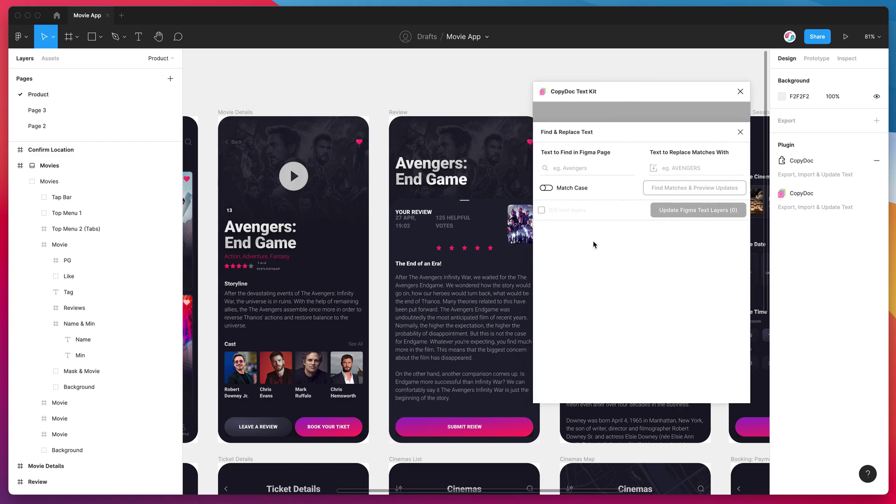
# Step: Find 'Action' and preview the 6 Tag layers where it would be removed
pyautogui.click(587, 169)
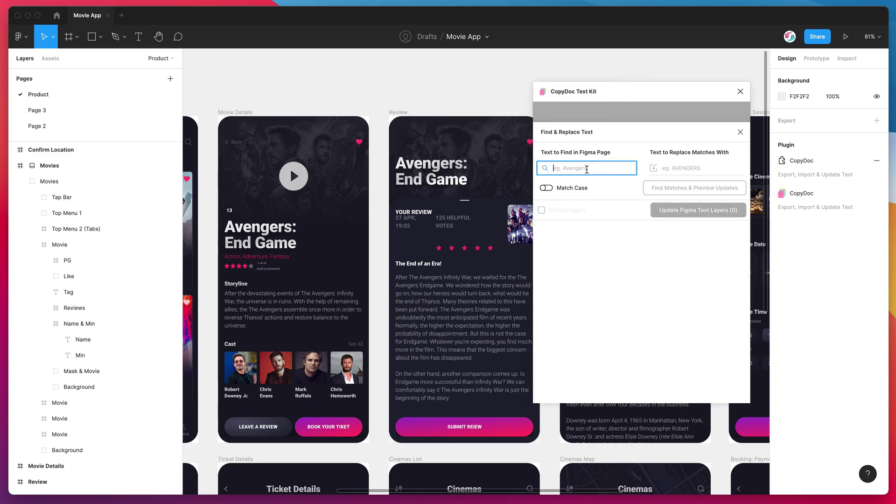
pyautogui.write('Action')
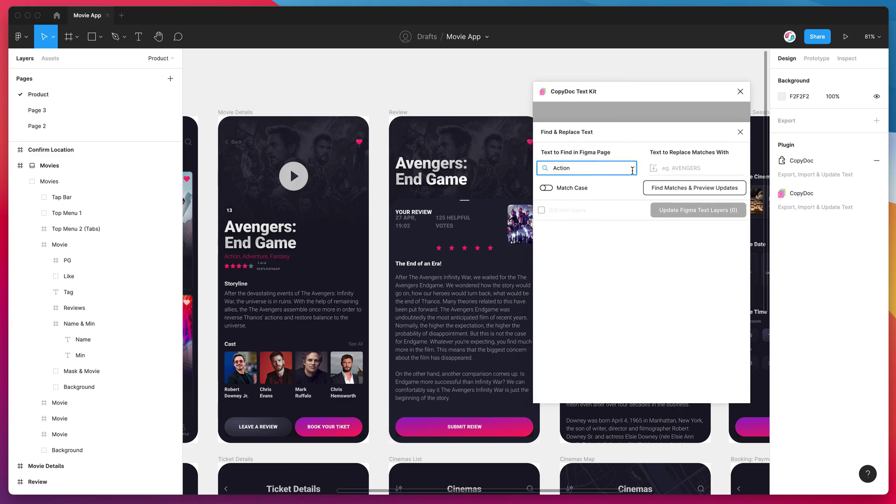
pyautogui.click(660, 189)
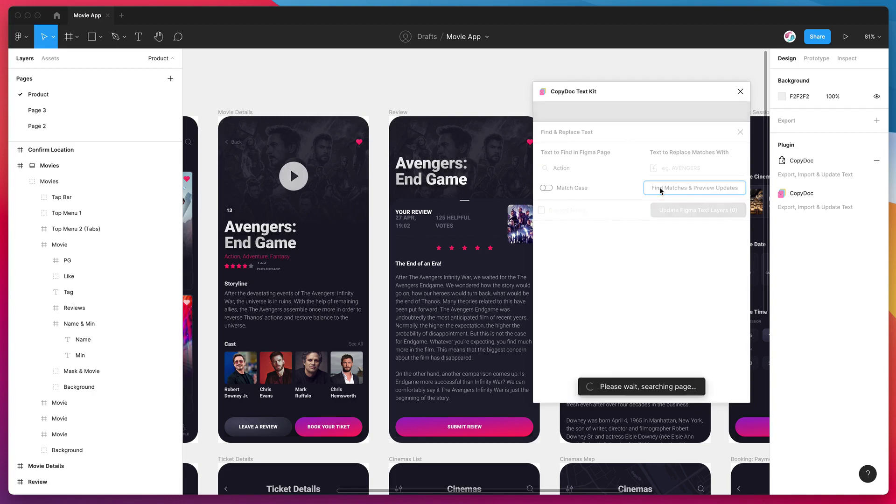
pyautogui.scroll(-5, 575, 323)
pyautogui.scroll(5, 577, 323)
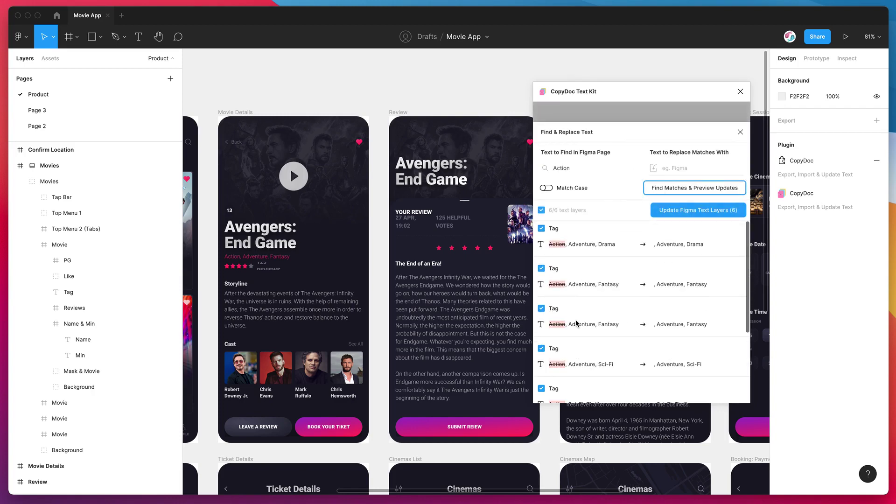
pyautogui.doubleClick(555, 168)
# Step: Find 'Adventure', replace with 'Comedy', preview the four Tag matches and apply them
pyautogui.write('Ad')
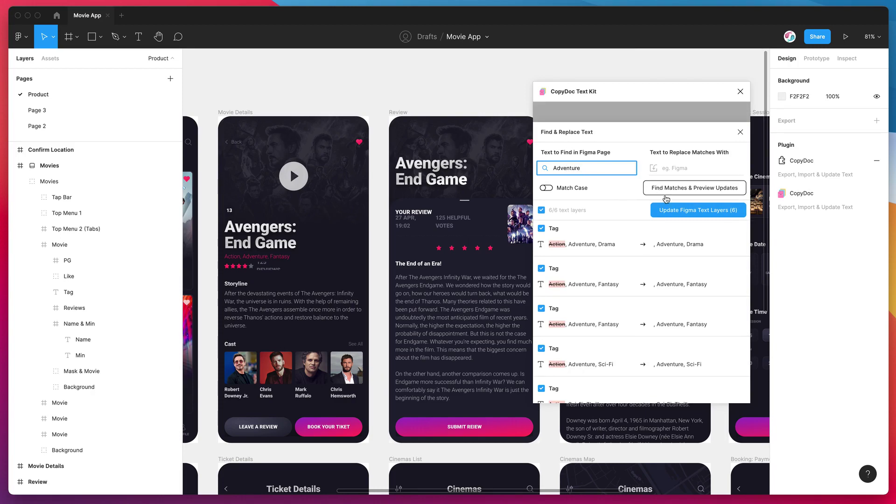
pyautogui.write('venture')
pyautogui.click(667, 189)
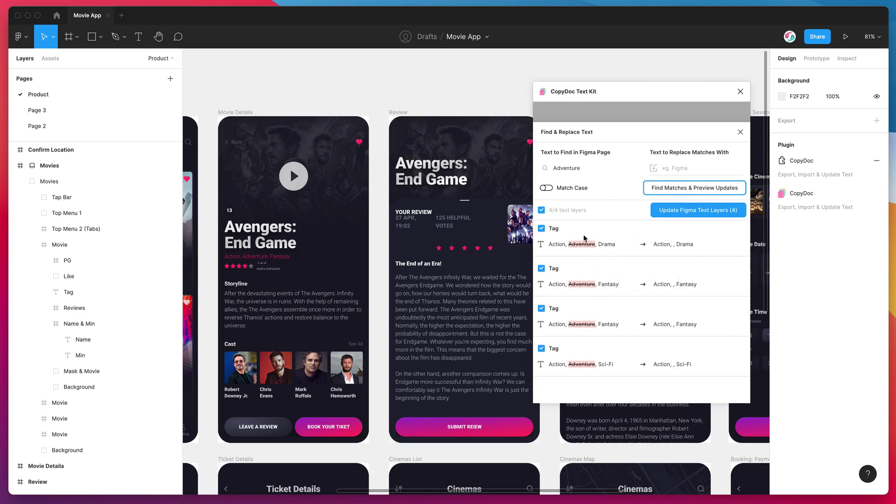
pyautogui.click(672, 168)
pyautogui.write('Comedy')
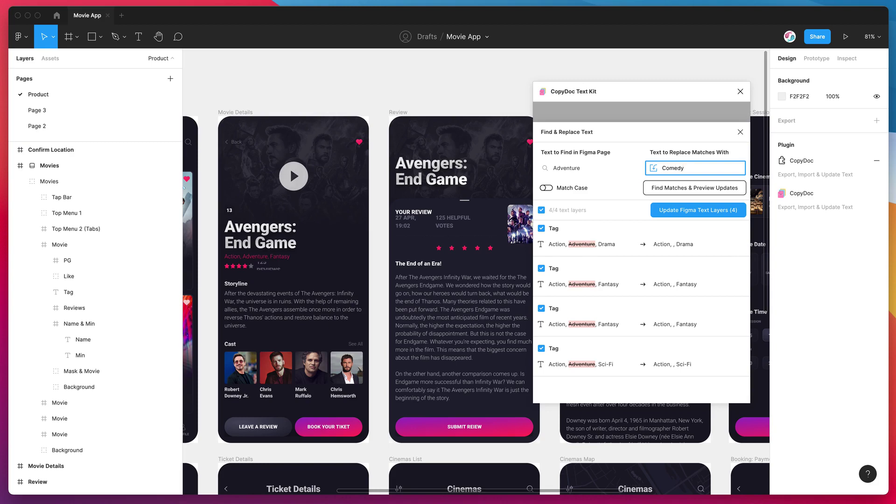
pyautogui.click(673, 189)
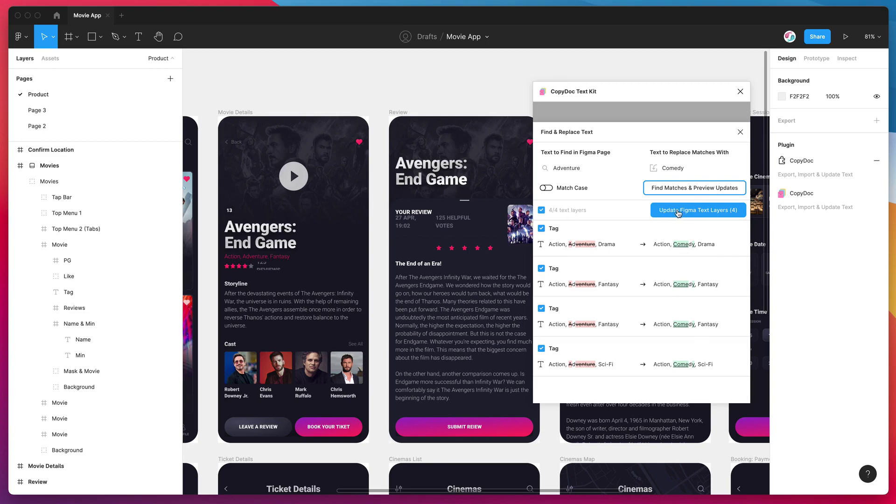
pyautogui.click(668, 214)
# Step: Apply the four Adventure→Comedy updates, then jump to each updated Tag layer to verify it
pyautogui.click(665, 214)
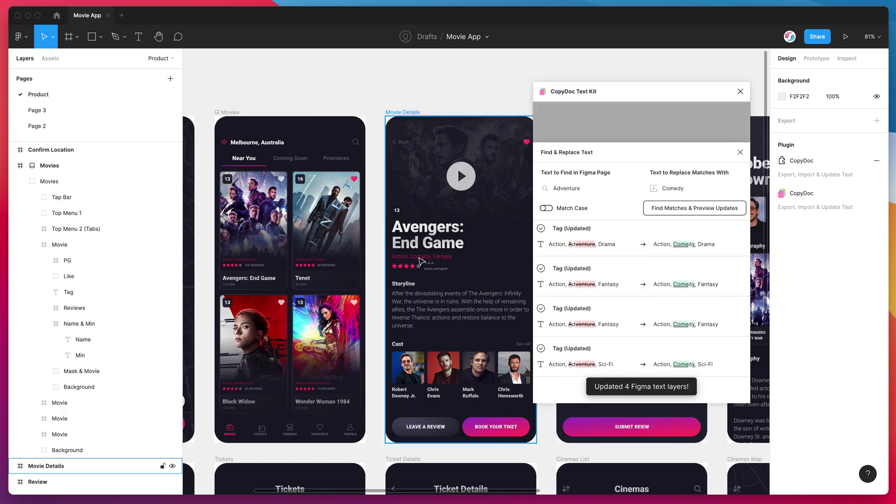
pyautogui.click(541, 284)
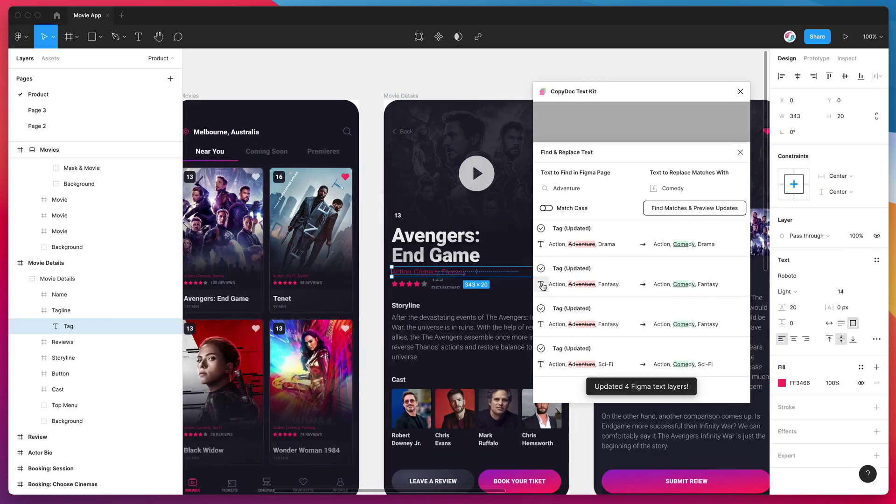
pyautogui.click(542, 325)
pyautogui.click(541, 244)
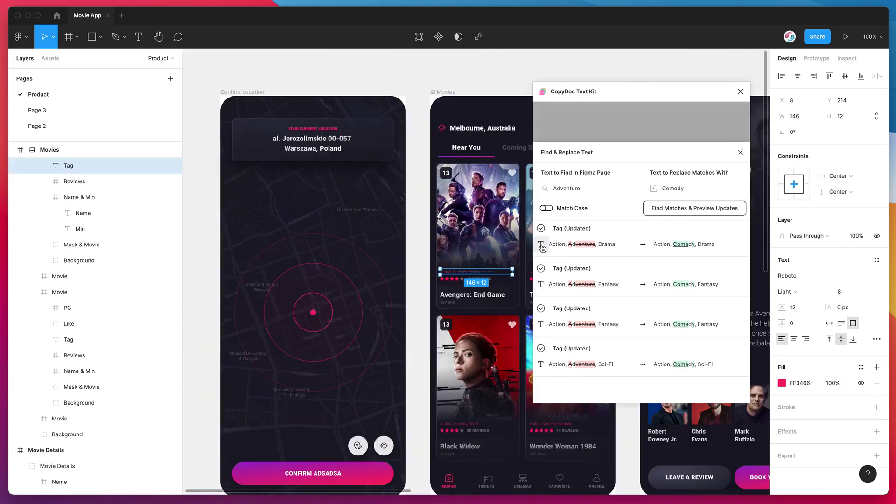
pyautogui.click(541, 368)
pyautogui.click(542, 245)
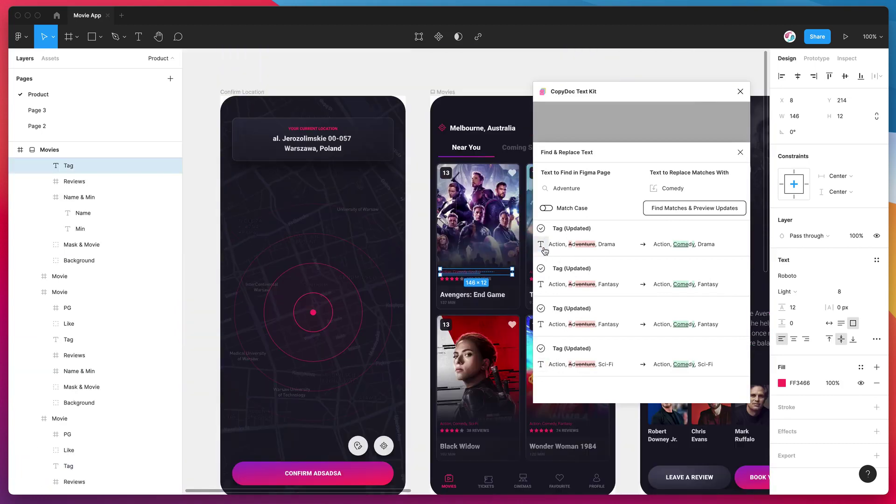
pyautogui.hscroll(8, 464, 221)
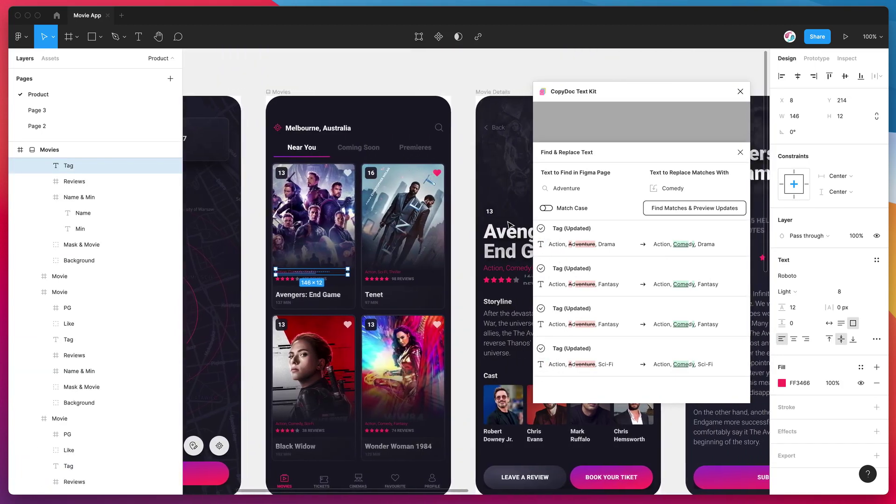
pyautogui.click(464, 221)
pyautogui.hscroll(6, 464, 221)
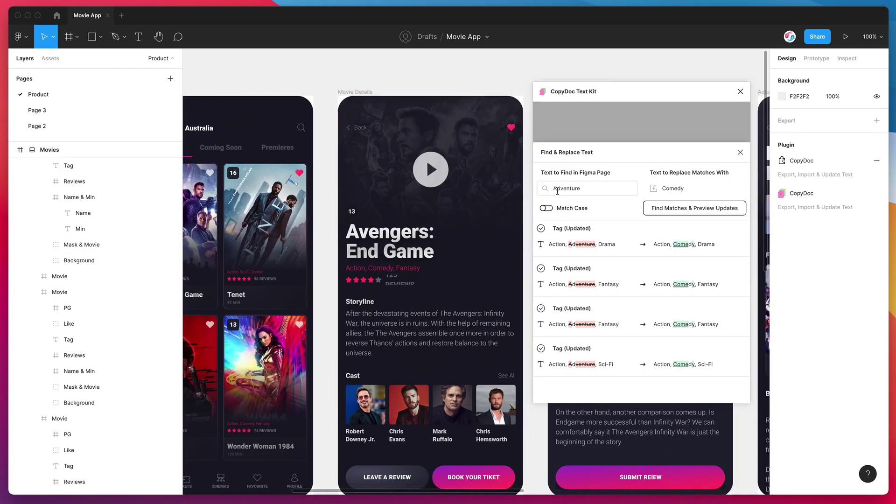
# Step: Replace the search term Adventure with 'avengers' and preview matches in eight text layers
pyautogui.doubleClick(591, 190)
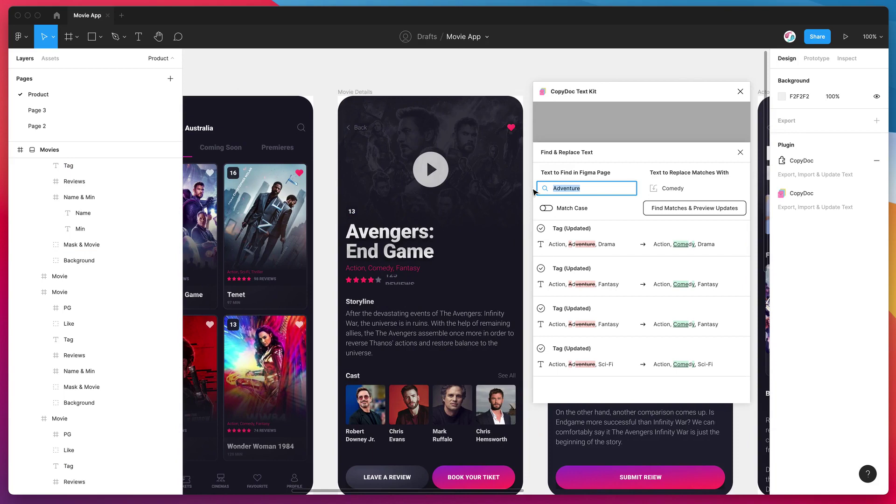
pyautogui.press('BackSpace')
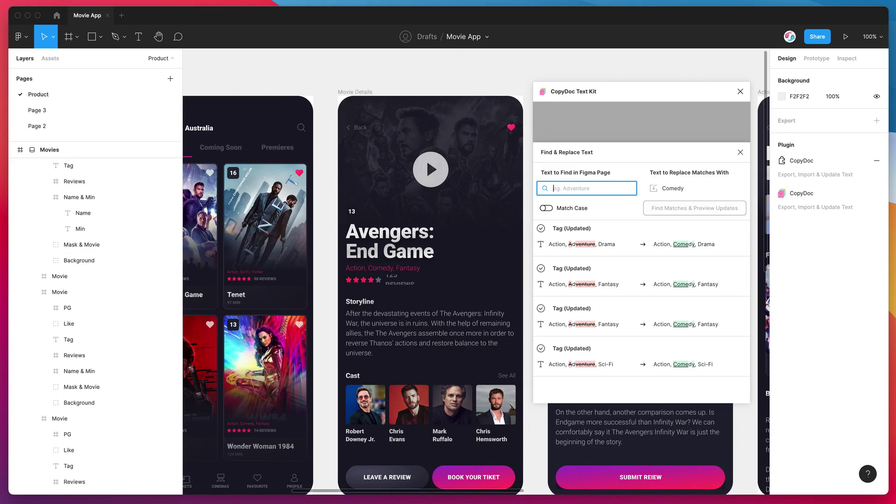
pyautogui.write('avengers')
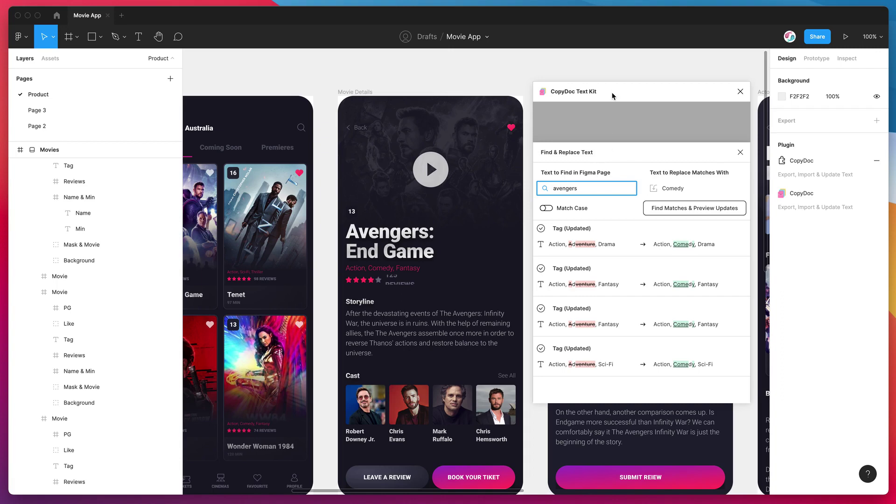
pyautogui.moveTo(612, 96); pyautogui.dragTo(611, 91)
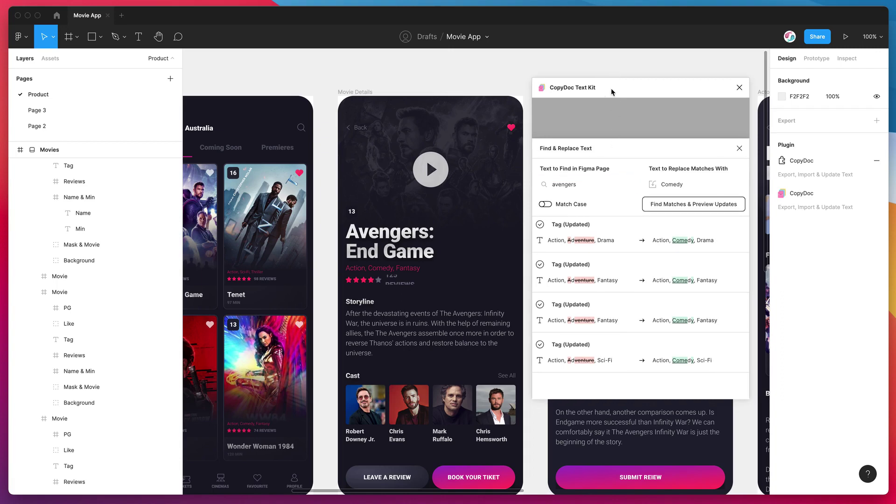
pyautogui.click(681, 205)
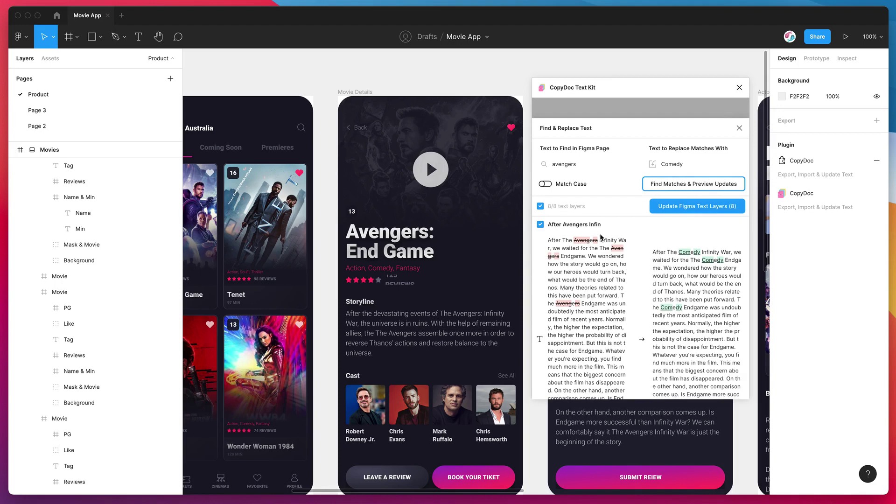
# Step: Review the avengers results and reselect the 'avengers' term in Text to Find
pyautogui.click(573, 166)
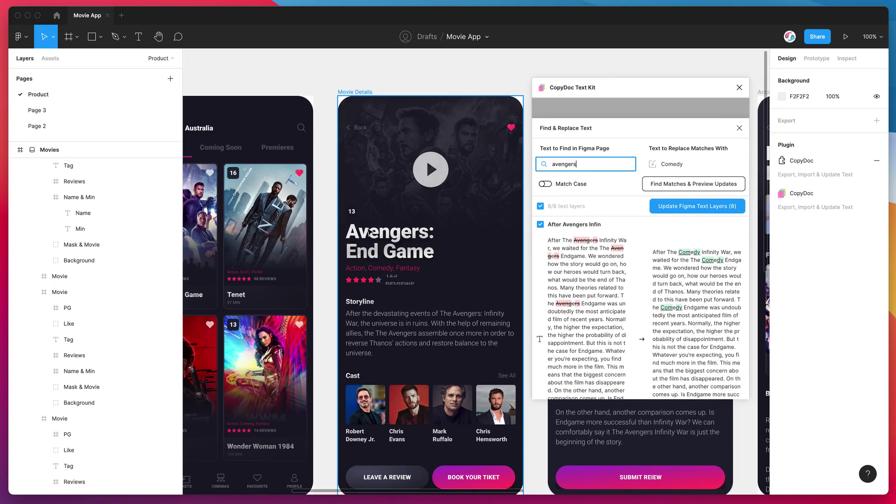
pyautogui.hscroll(5, 424, 231)
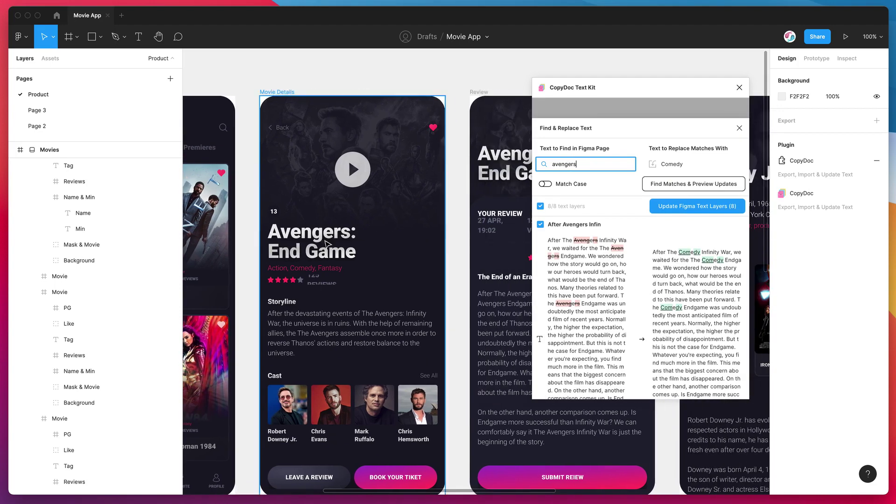
pyautogui.hscroll(1, 472, 178)
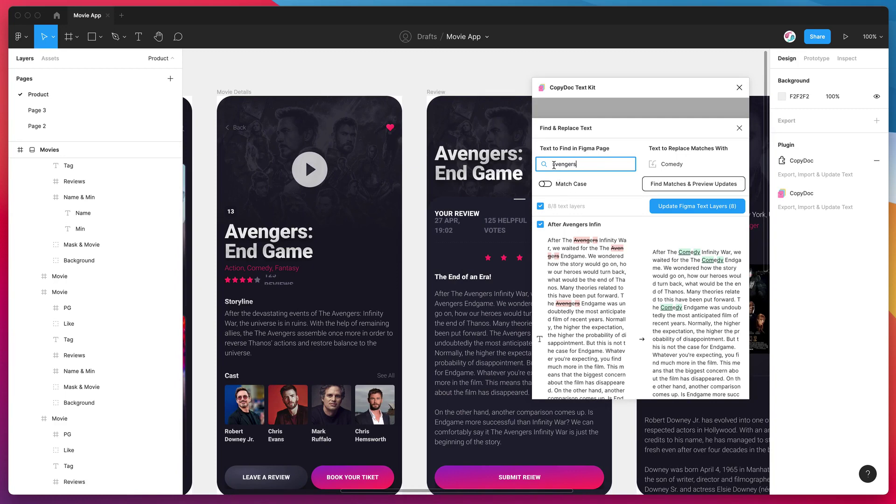
pyautogui.doubleClick(564, 165)
pyautogui.click(594, 166)
# Step: Turn on Match Case and rerun the 'avengers' search, which now finds no matches
pyautogui.click(567, 185)
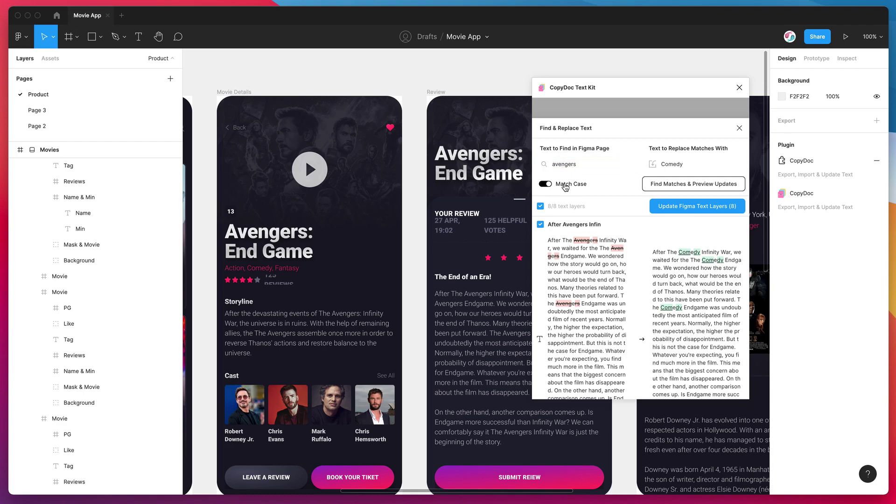
pyautogui.click(656, 187)
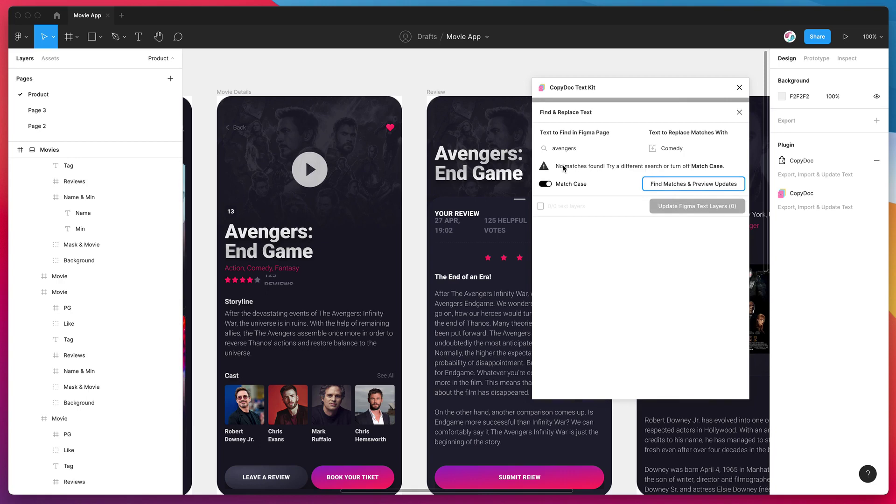
pyautogui.click(546, 185)
pyautogui.click(547, 185)
# Step: Change the search term to capitalised 'Avengers' and preview 8/8 layers becoming 'Comedy'
pyautogui.moveTo(585, 148); pyautogui.dragTo(533, 151)
pyautogui.write('A')
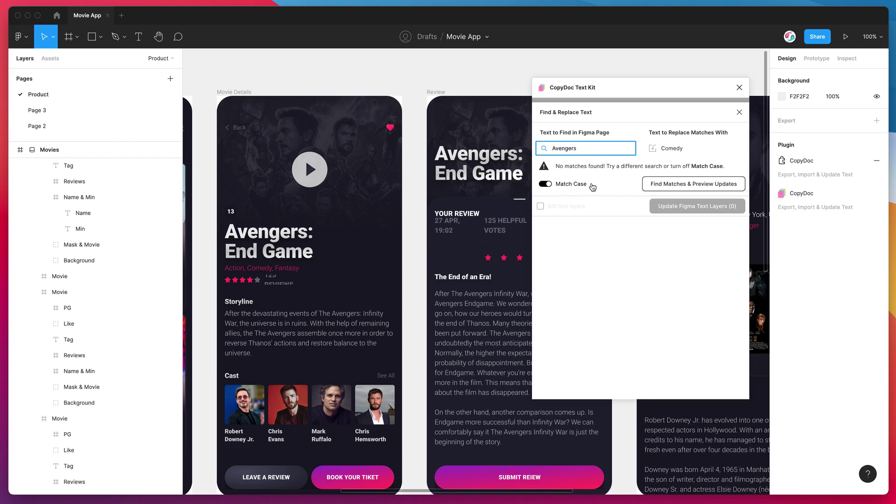
pyautogui.click(678, 186)
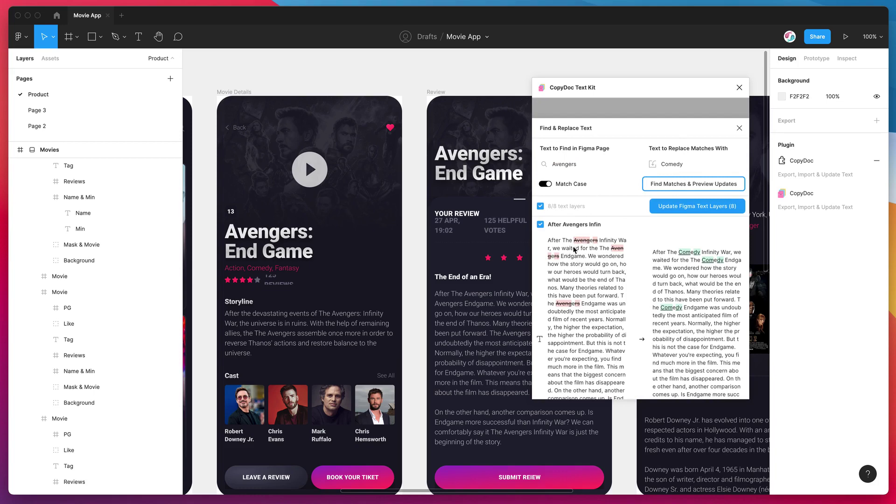
pyautogui.click(554, 164)
pyautogui.doubleClick(554, 164)
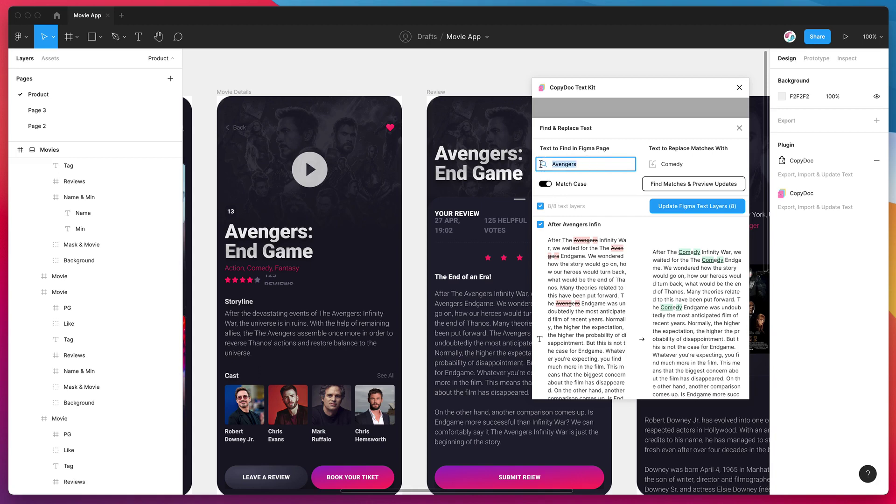
pyautogui.click(562, 186)
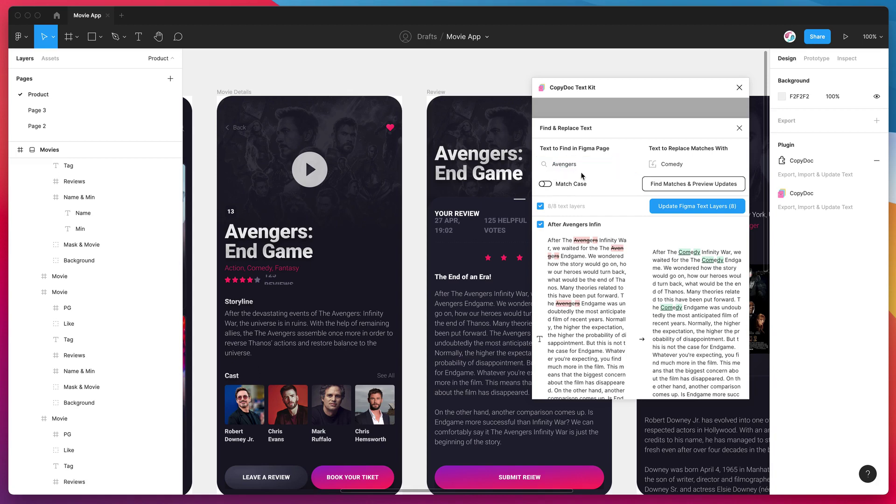
pyautogui.doubleClick(585, 163)
pyautogui.press('BackSpace')
pyautogui.doubleClick(697, 166)
pyautogui.press('BackSpace')
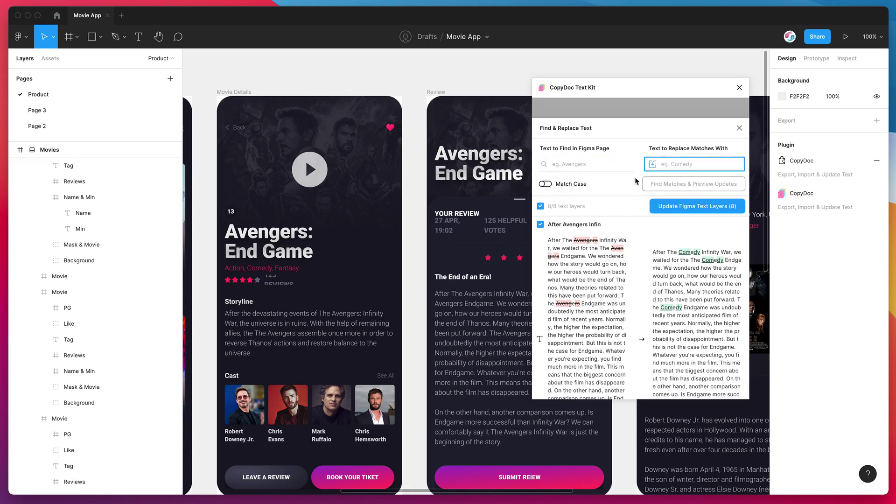
pyautogui.hscroll(5, 482, 181)
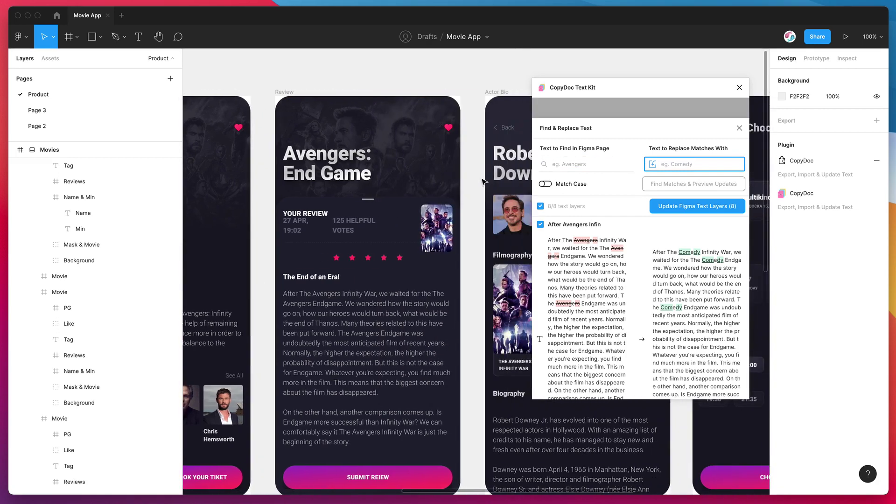
pyautogui.hscroll(3, 482, 181)
pyautogui.scroll(-1, 482, 182)
pyautogui.hscroll(2, 483, 181)
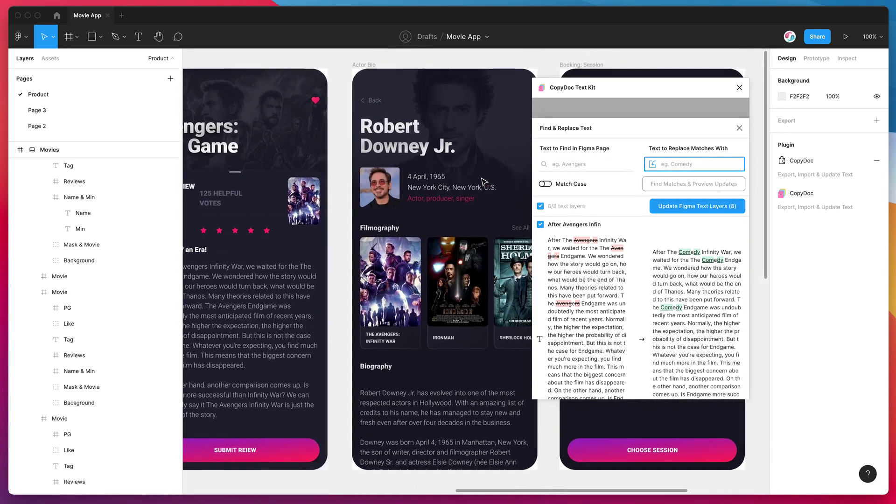
pyautogui.scroll(1, 482, 181)
pyautogui.hscroll(5, 482, 181)
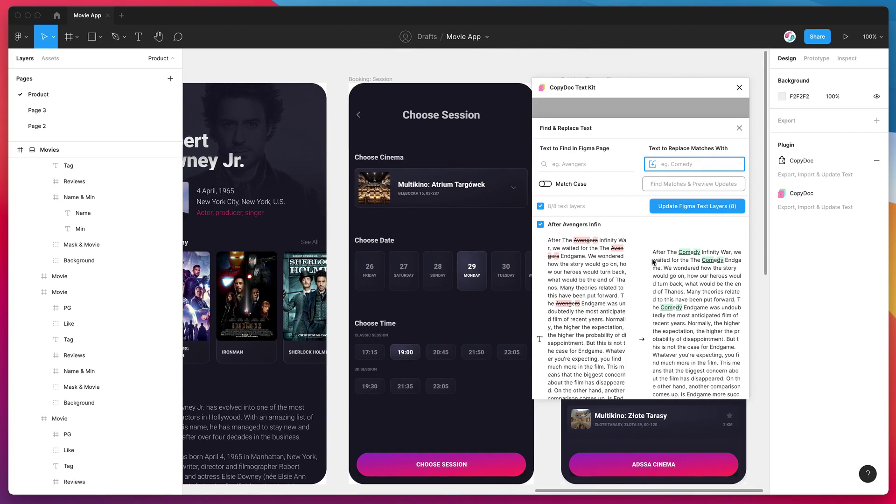
pyautogui.scroll(-10, 653, 262)
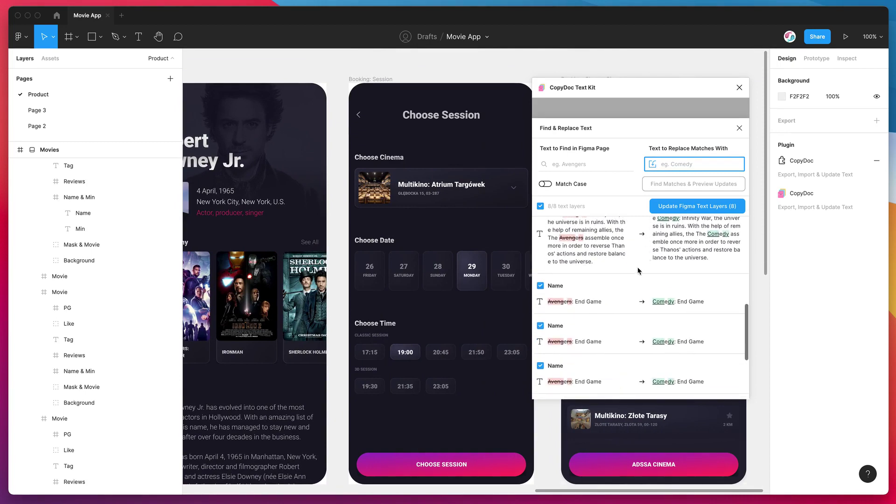
pyautogui.scroll(-5, 639, 271)
pyautogui.scroll(15, 639, 271)
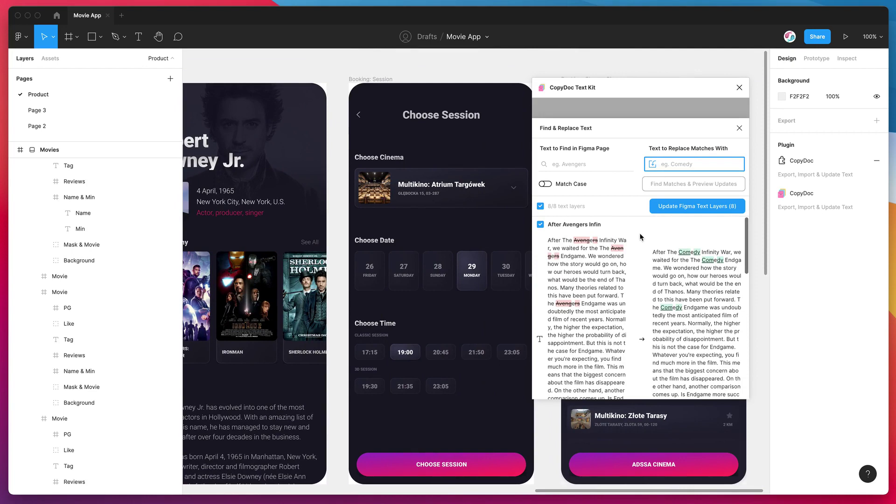
pyautogui.hscroll(2, 524, 208)
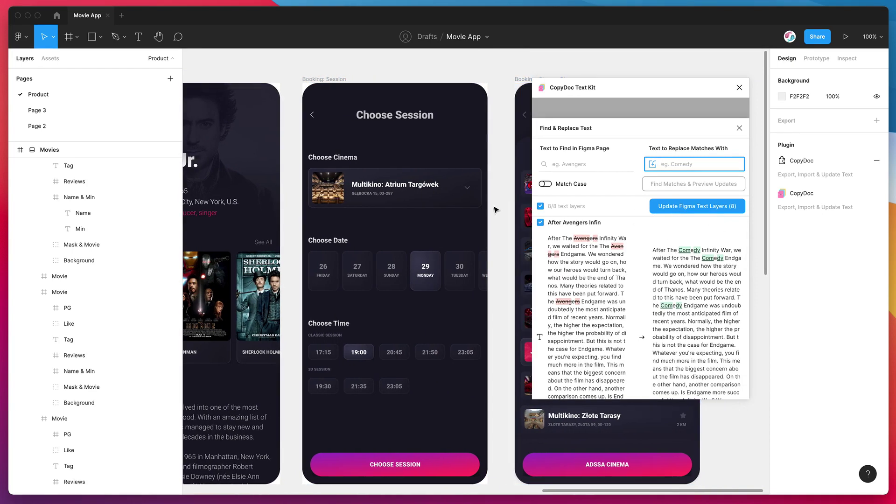
pyautogui.hscroll(-6, 488, 208)
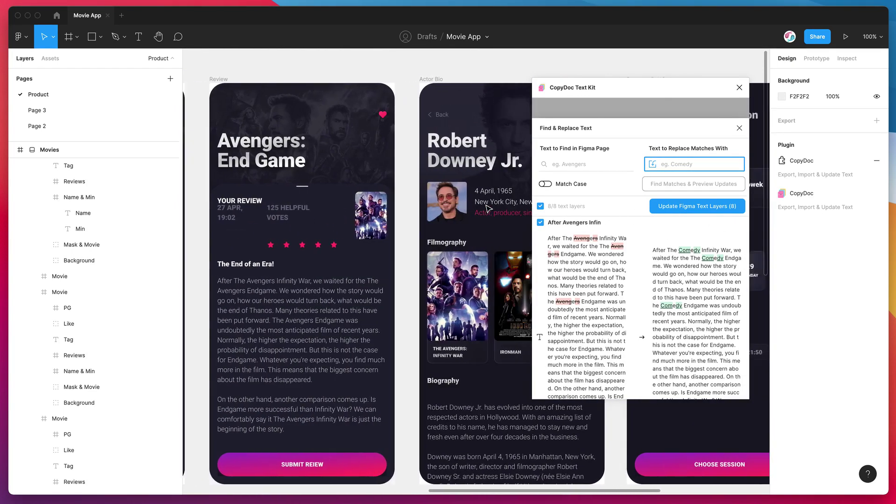
pyautogui.hscroll(3, 488, 208)
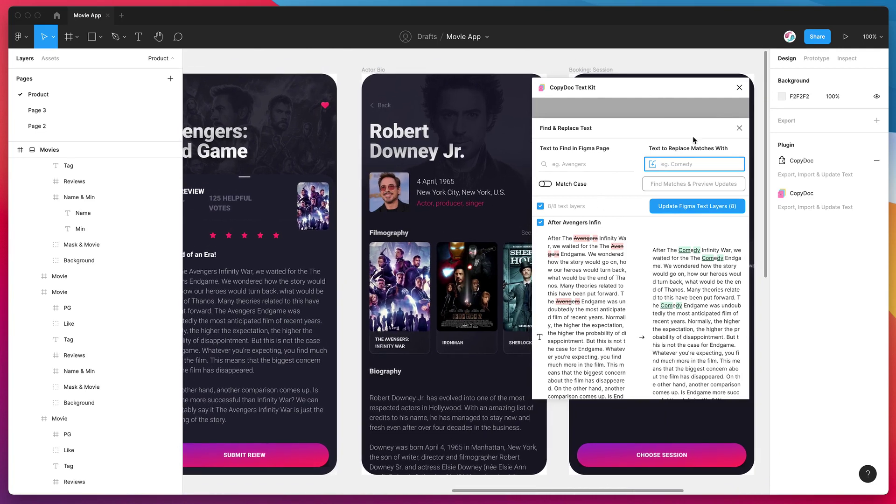
pyautogui.click(720, 134)
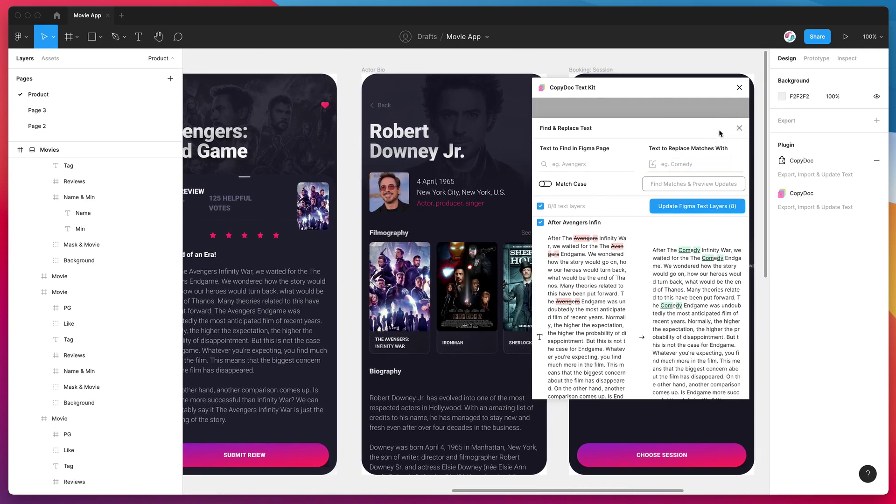
pyautogui.click(574, 160)
pyautogui.click(647, 164)
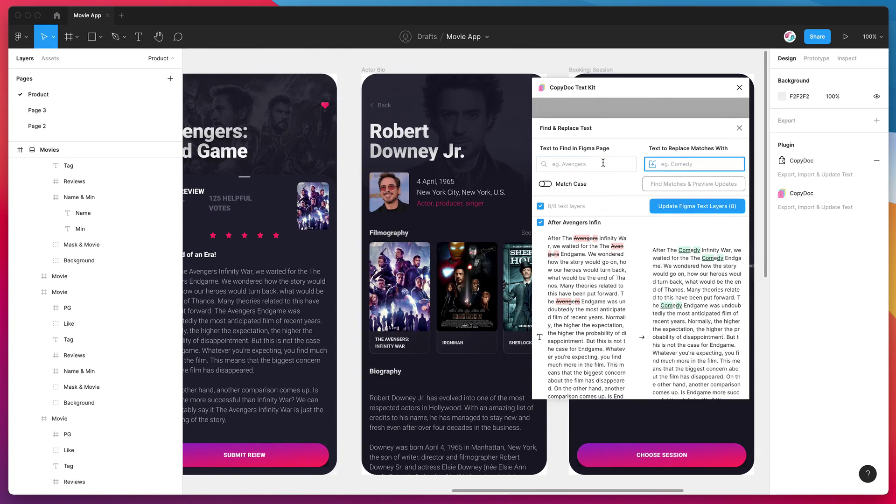
pyautogui.click(603, 163)
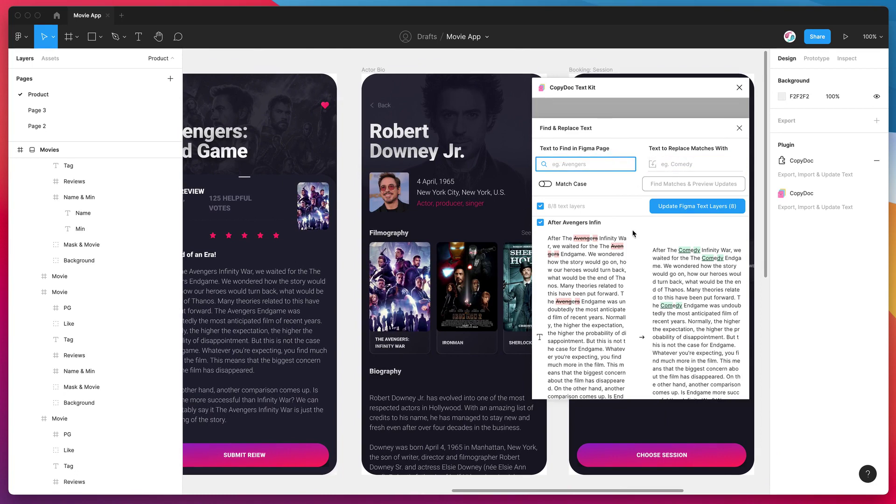
pyautogui.scroll(-1, 636, 280)
pyautogui.scroll(1, 682, 301)
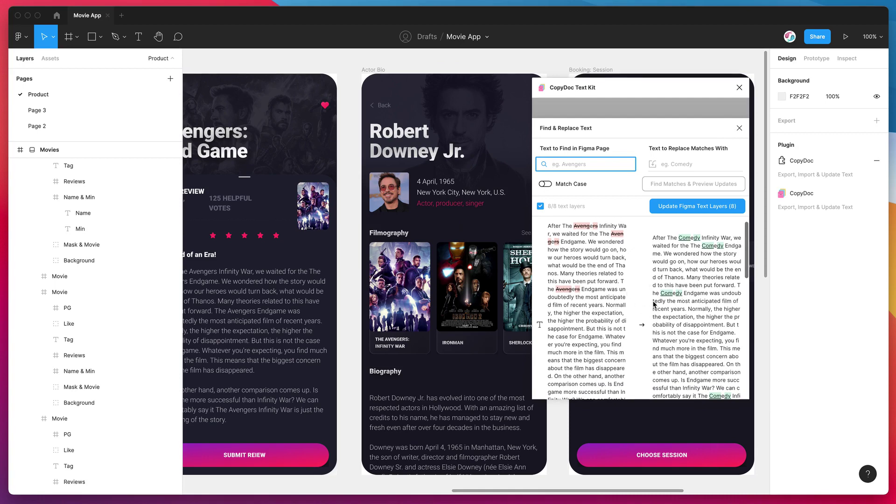
pyautogui.scroll(-10, 566, 344)
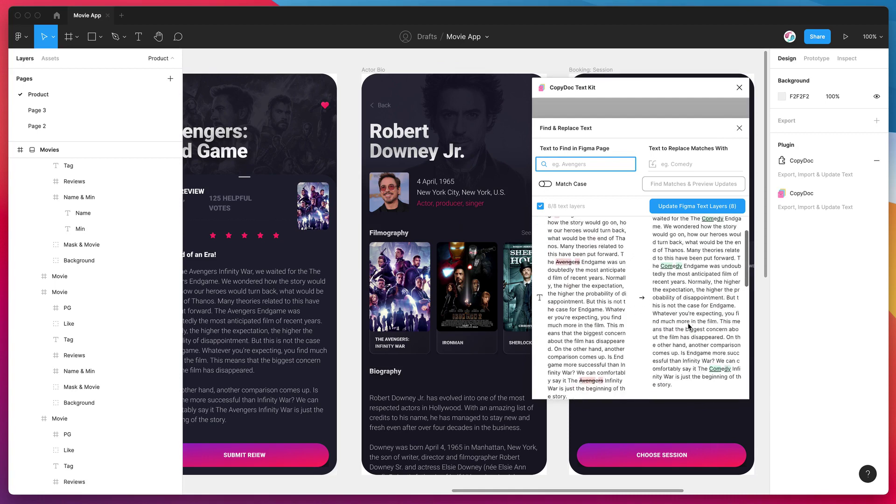
pyautogui.scroll(-2, 664, 302)
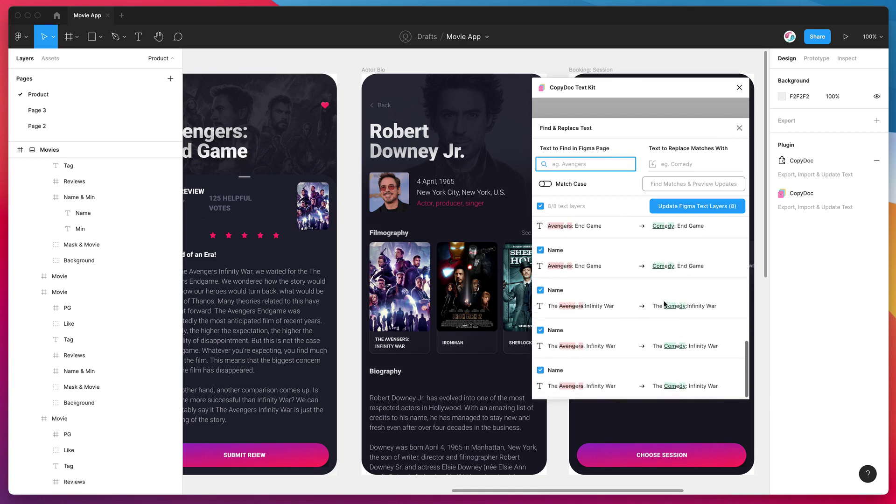
pyautogui.scroll(2, 630, 300)
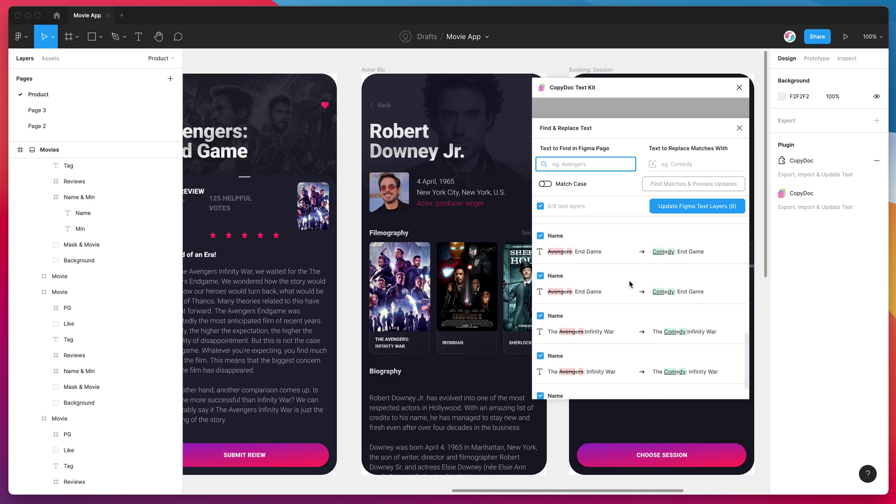
pyautogui.scroll(4, 629, 290)
pyautogui.scroll(2, 629, 299)
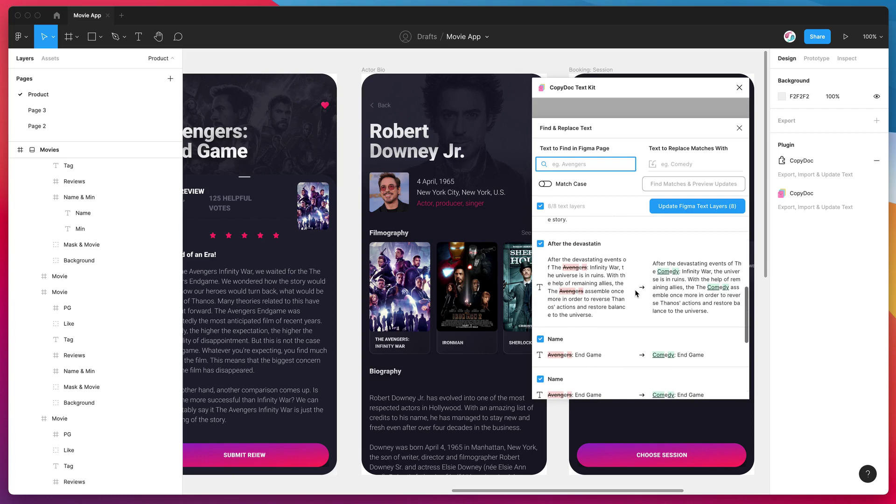
pyautogui.scroll(5, 635, 283)
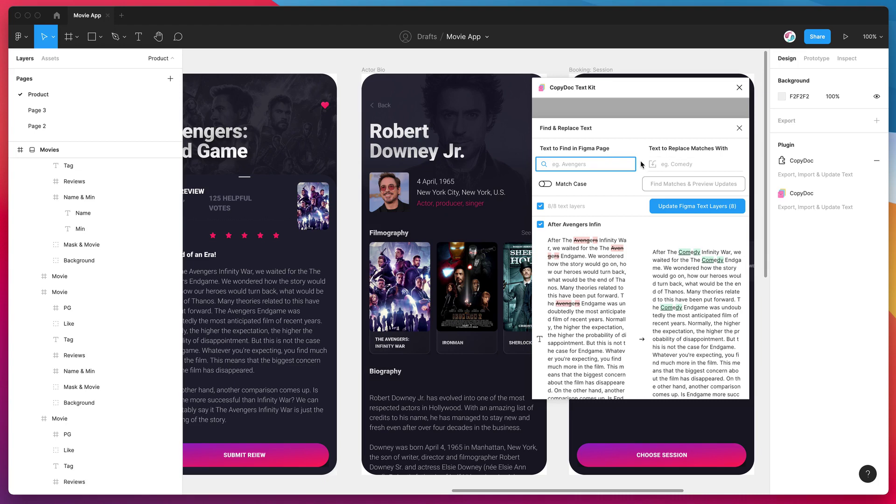
# Step: Move the CopyDoc window aside, pan the canvas, and close the Find & Replace Text panel
pyautogui.moveTo(639, 97); pyautogui.dragTo(646, 106)
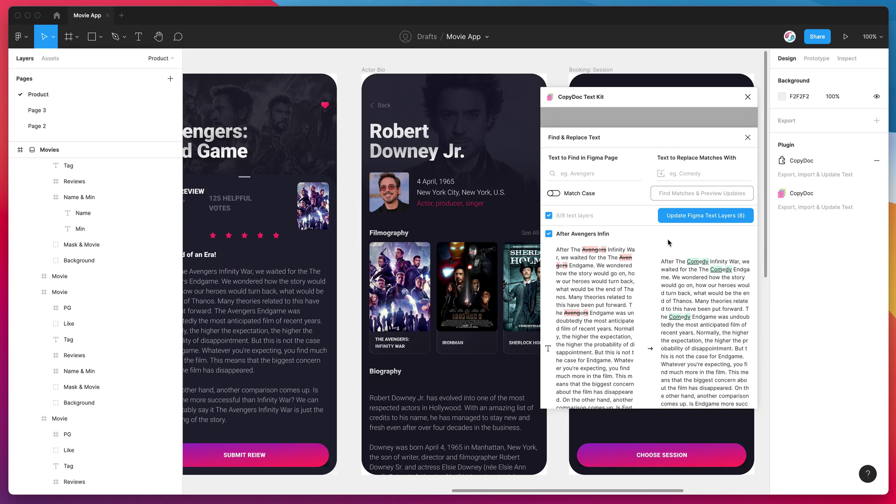
pyautogui.hscroll(3, 483, 268)
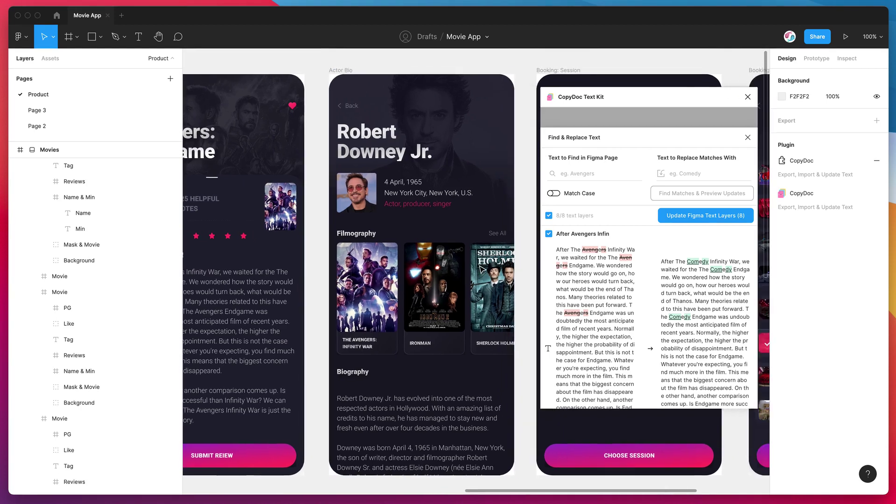
pyautogui.hscroll(-5, 483, 270)
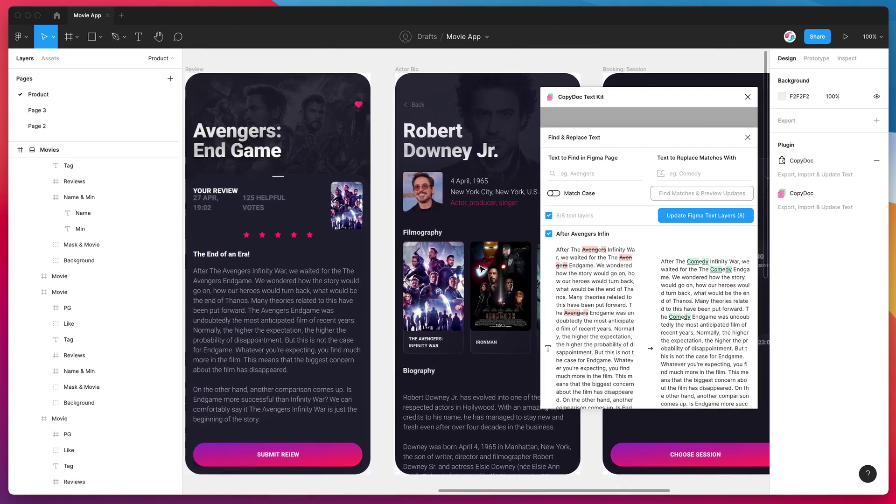
pyautogui.scroll(1, 482, 269)
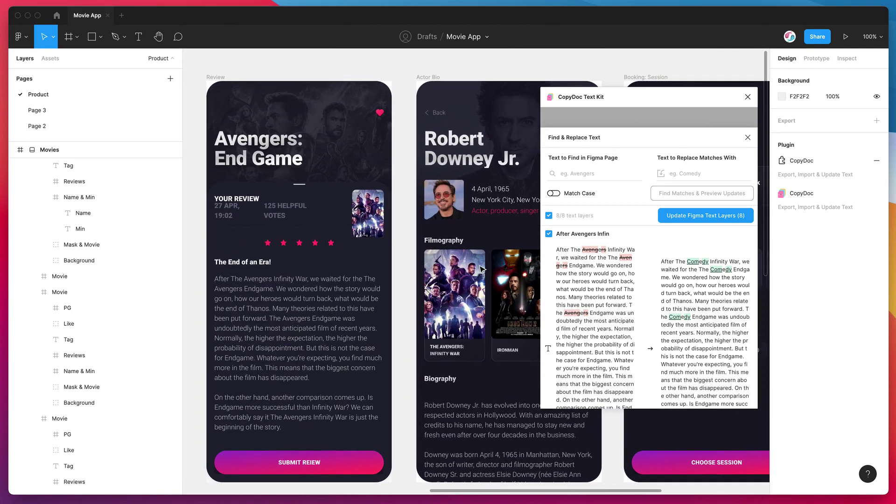
pyautogui.hscroll(1, 482, 269)
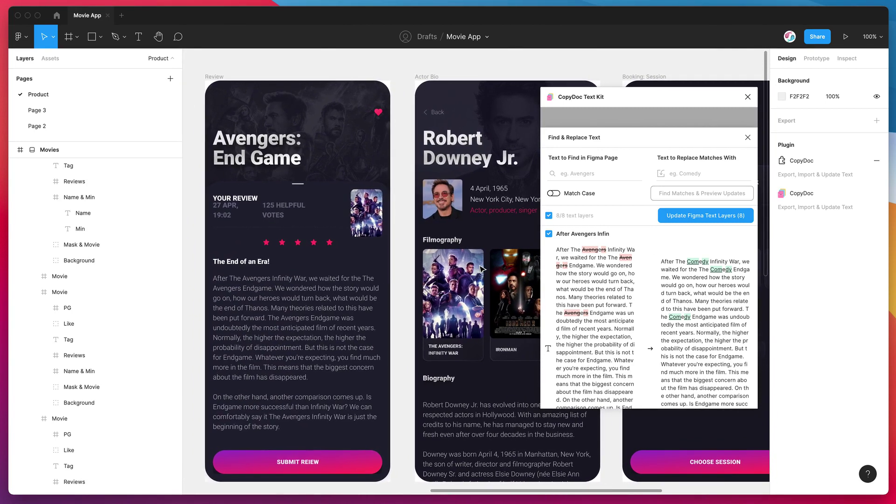
pyautogui.hscroll(1, 398, 239)
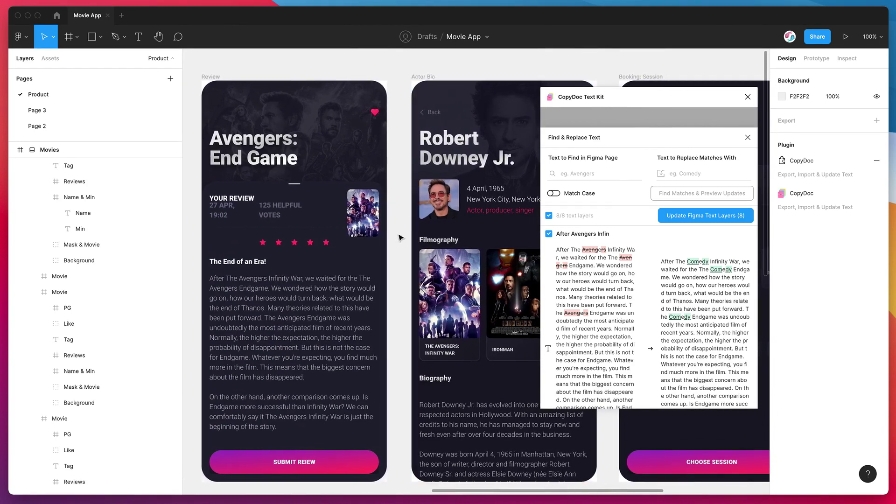
pyautogui.hscroll(5, 399, 239)
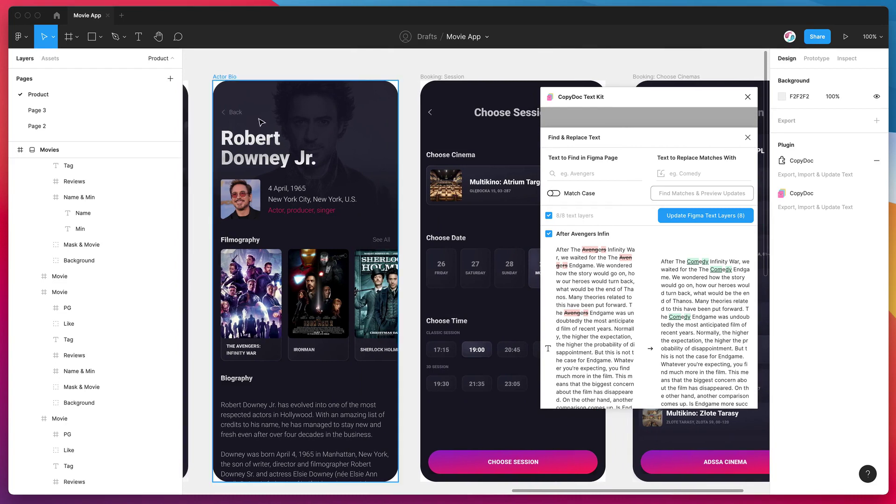
pyautogui.hscroll(1, 307, 142)
pyautogui.scroll(-1, 307, 143)
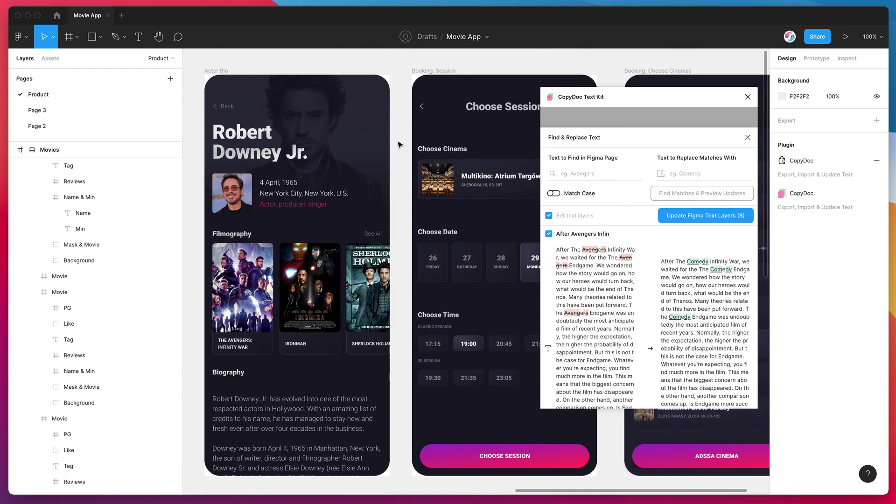
pyautogui.hscroll(5, 400, 145)
pyautogui.hscroll(-6, 400, 145)
pyautogui.hscroll(-1, 400, 145)
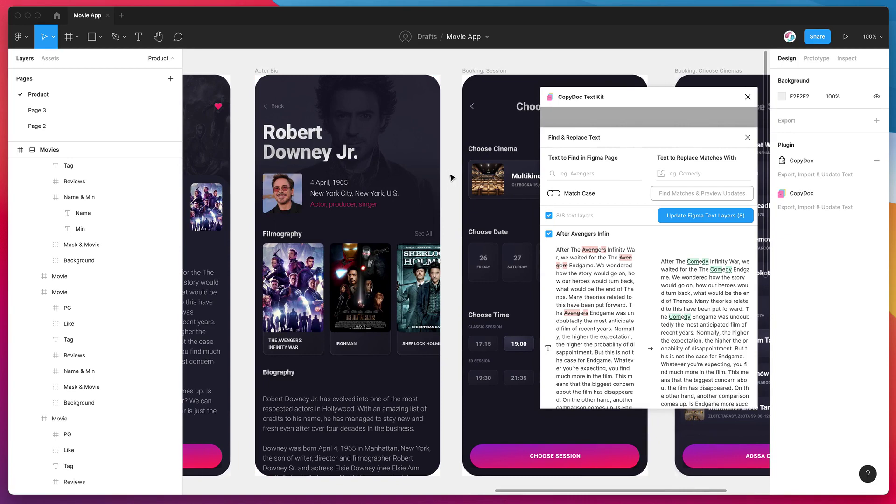
pyautogui.moveTo(626, 103); pyautogui.dragTo(617, 73)
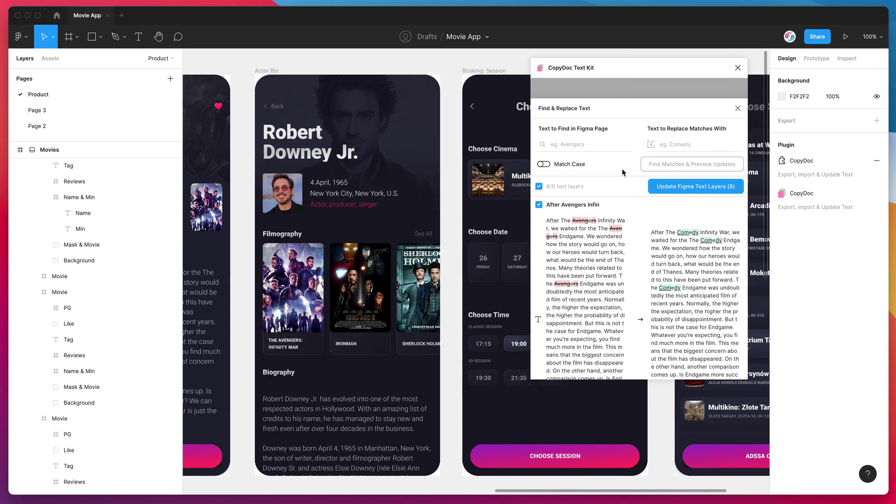
pyautogui.click(737, 108)
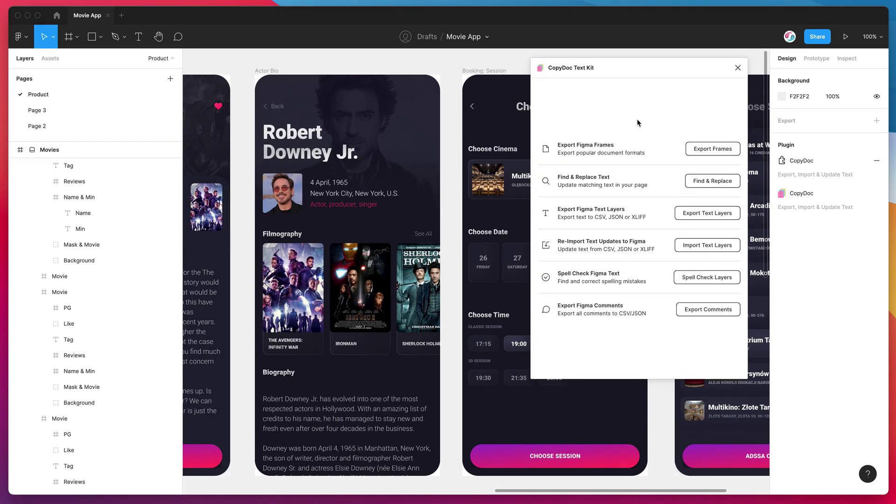